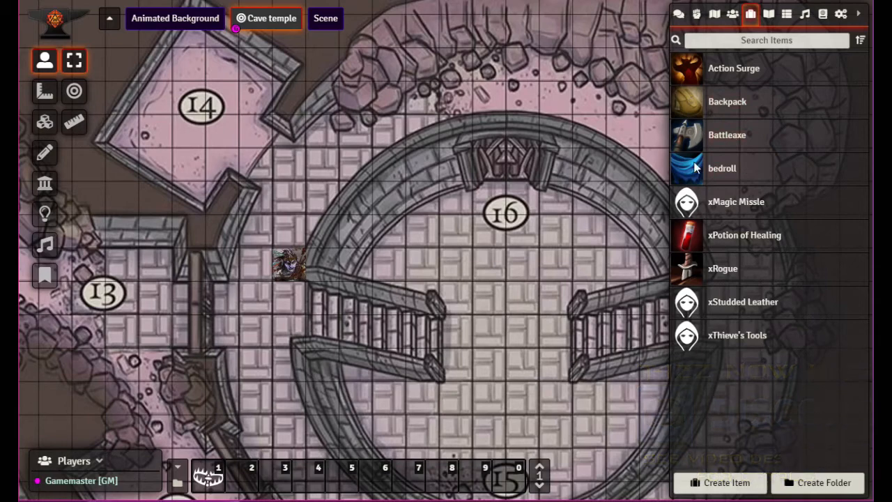
View the bedroll and Action Surge item sheets one after the other, closing each.
left_click(722, 172)
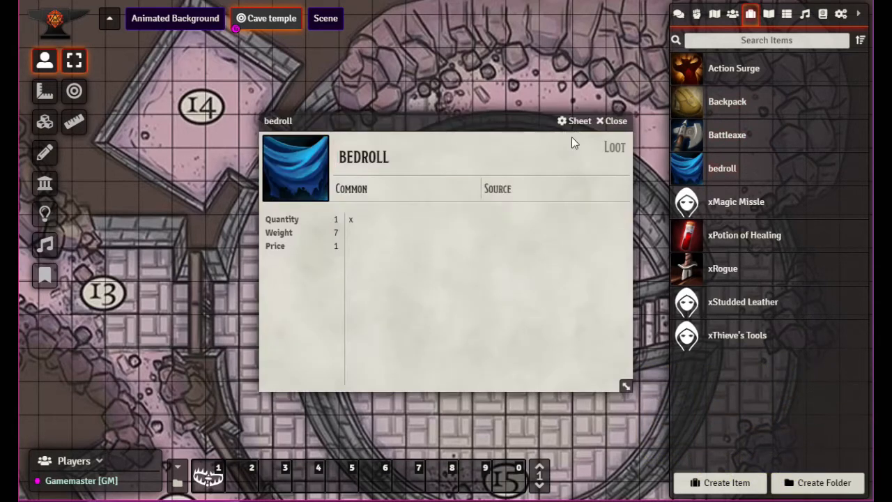
left_click(612, 119)
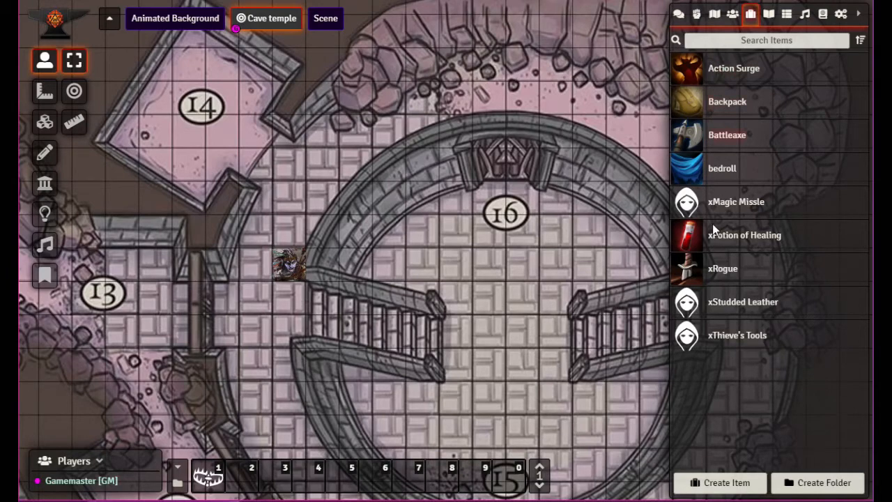
left_click(735, 70)
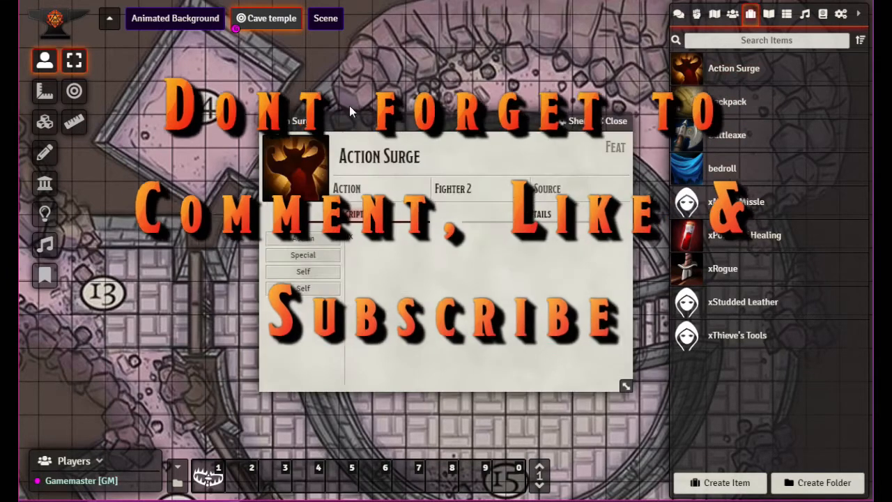
left_click(616, 122)
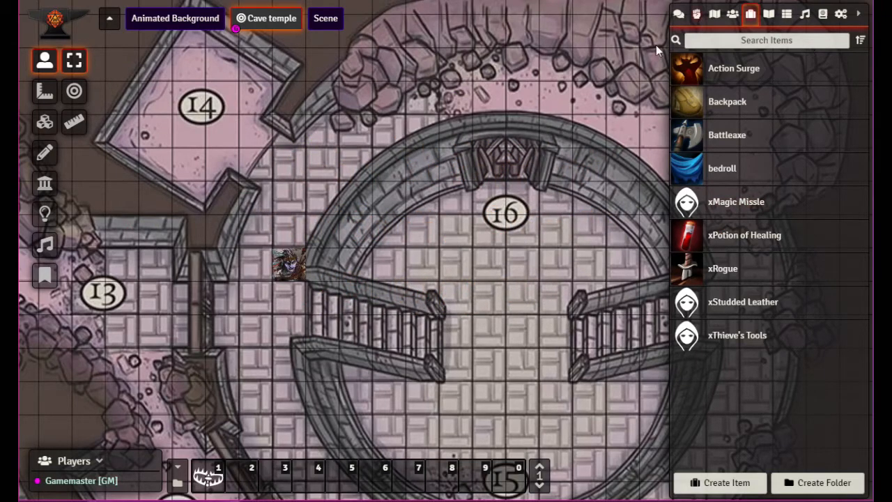
Open the xMagic Missle spell sheet and move it aside on the canvas.
left_click(730, 210)
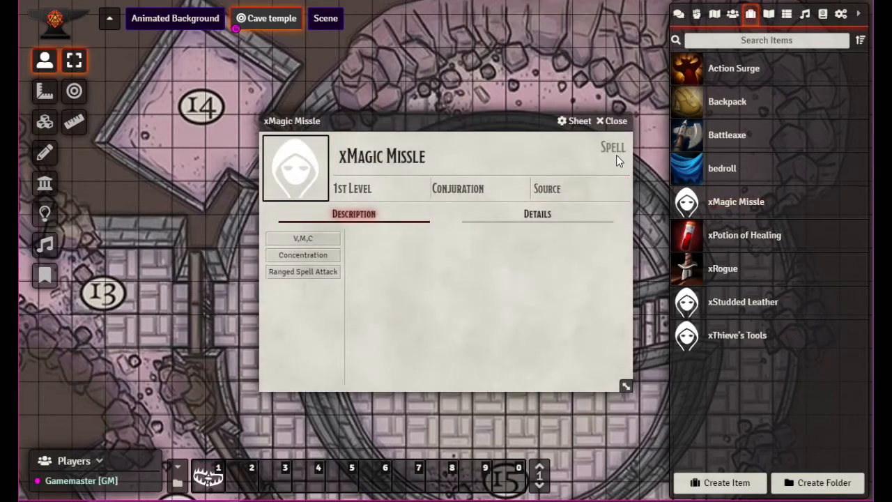
left_click_drag(480, 121, 277, 68)
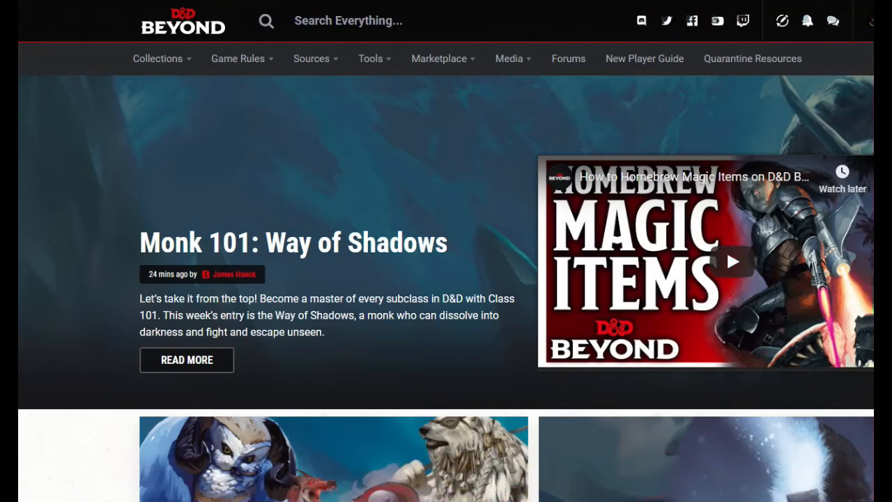
Switch to D&D Beyond and open the complete spell listing.
left_click_drag(889, 259, 870, 260)
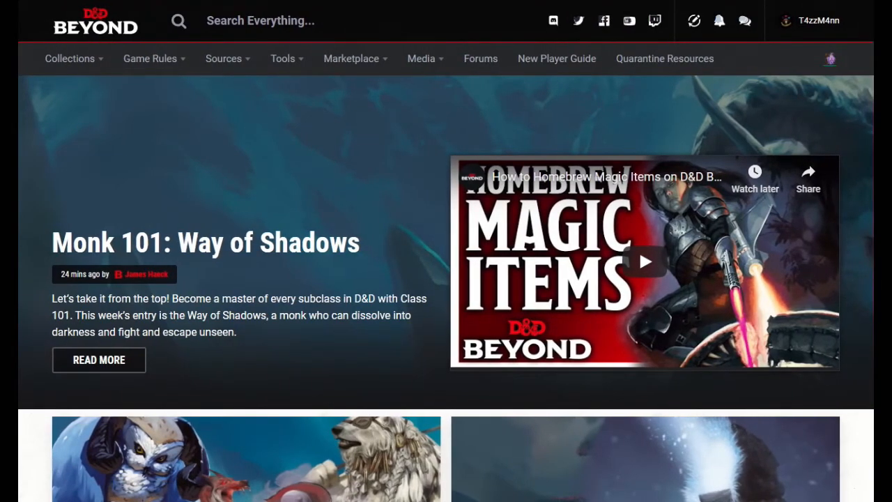
mouse_move(414, 52)
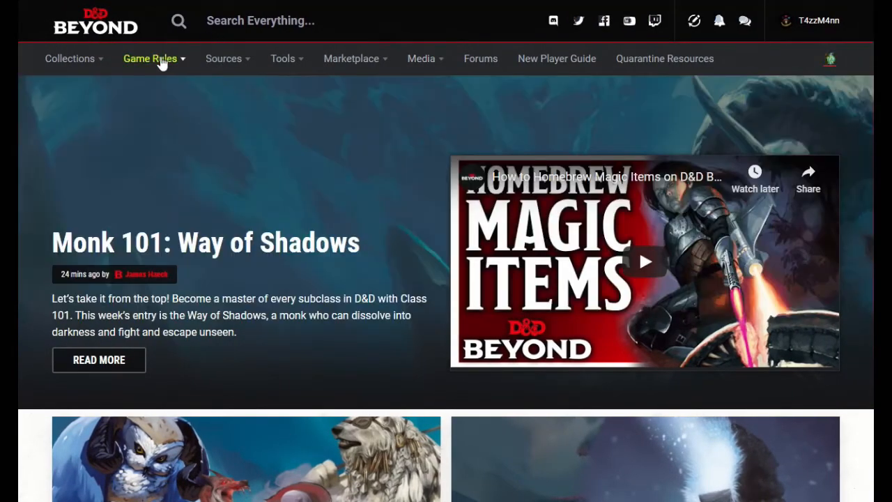
mouse_move(162, 61)
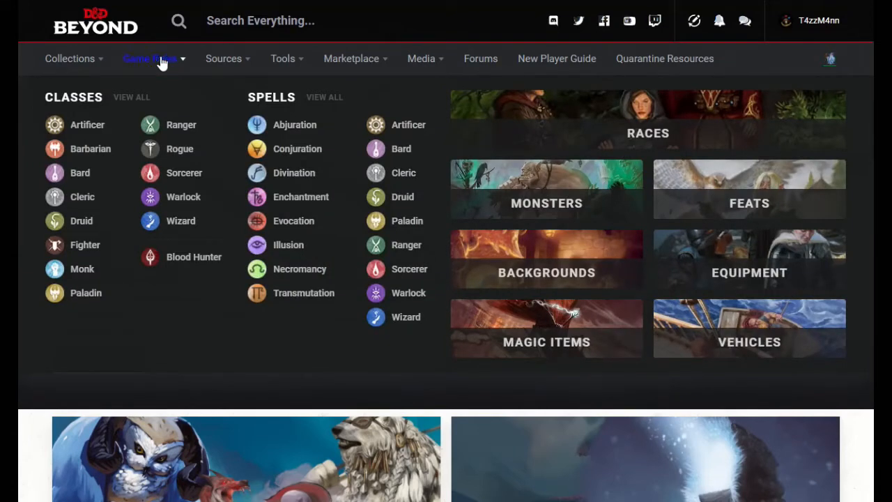
left_click(324, 98)
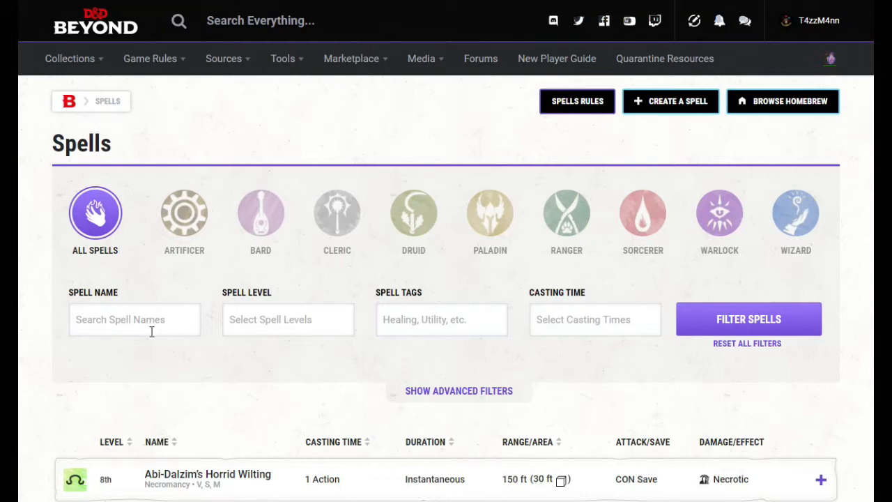
Filter the spells by the name "magic" and open the Magic Missile page.
left_click(157, 314)
type("magic")
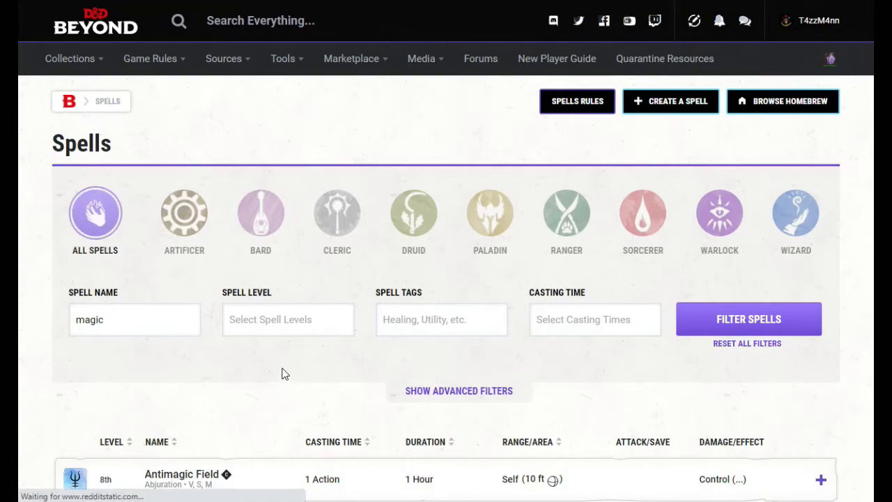
scroll(285, 360, "down", 5)
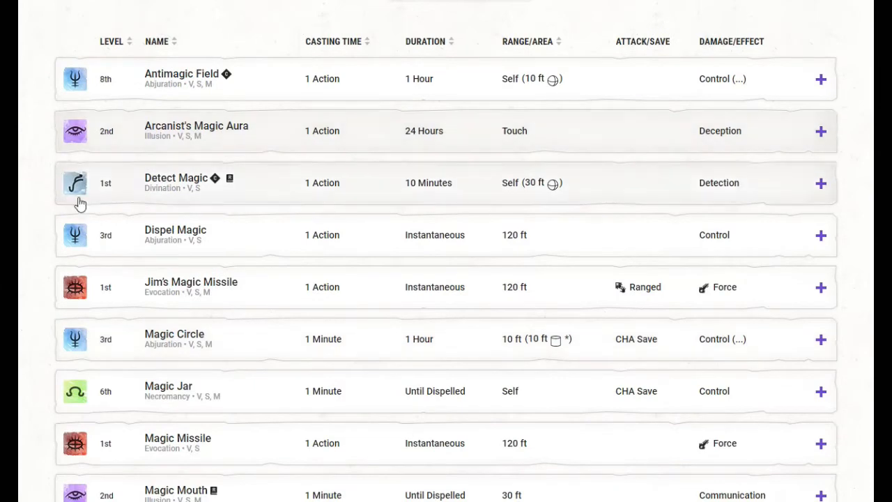
left_click(182, 440)
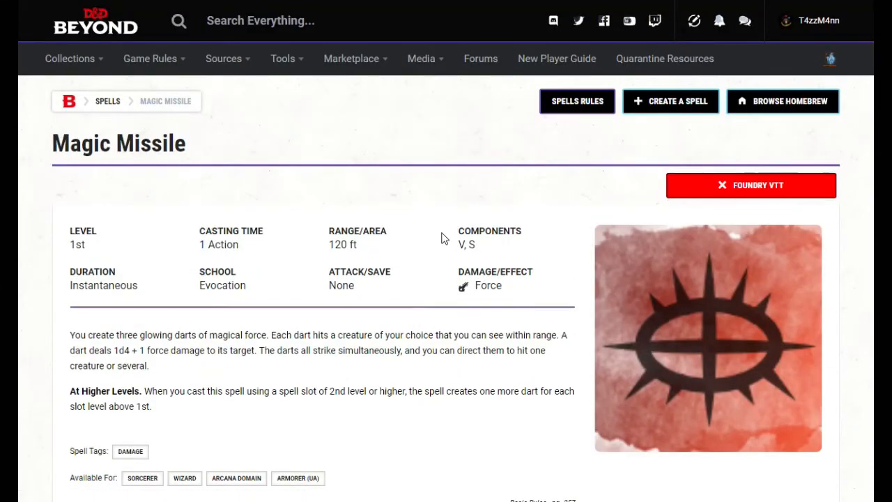
Look over the Magic Missile description and copy the page's web address.
scroll(456, 271, "down", 1)
scroll(456, 269, "down", 1)
scroll(457, 271, "up", 1)
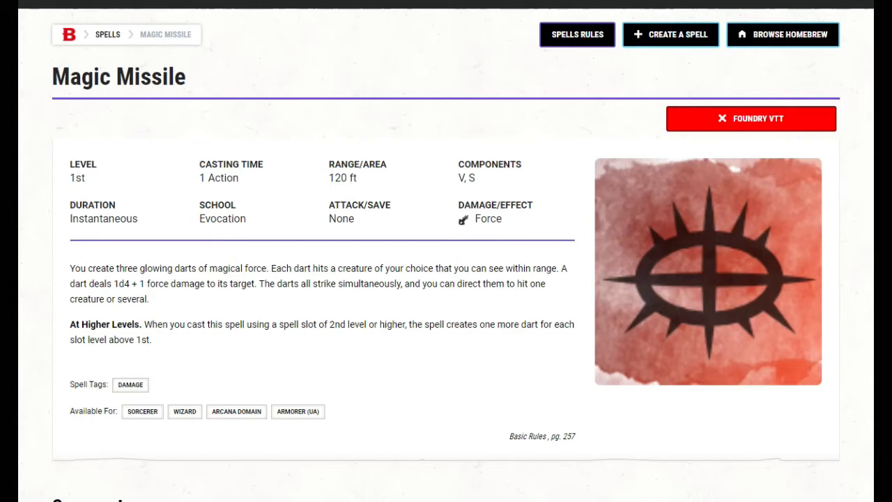
right_click(213, 0)
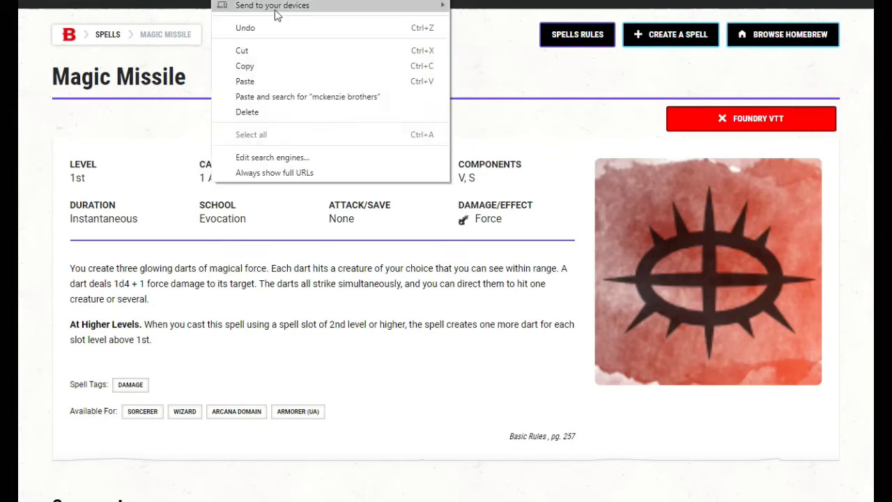
left_click(270, 68)
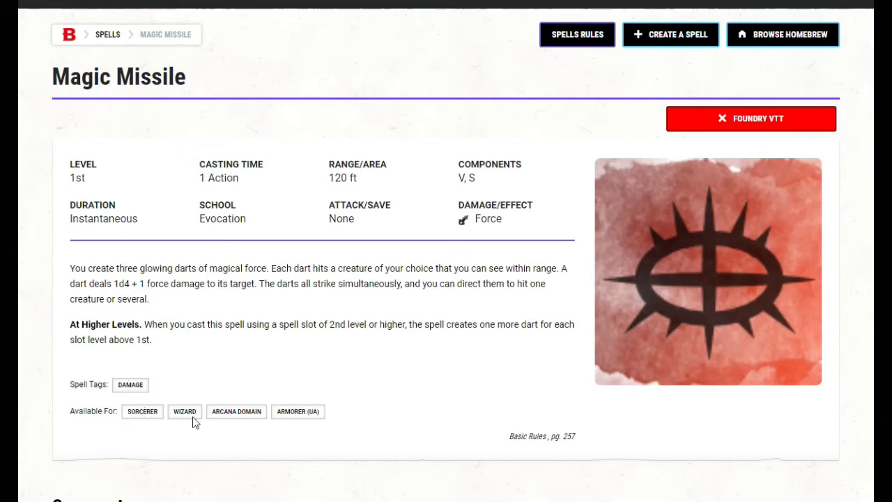
Highlight the Components entry in the Magic Missile spell details.
double_click(461, 177)
left_click(468, 178)
left_click_drag(468, 178, 476, 182)
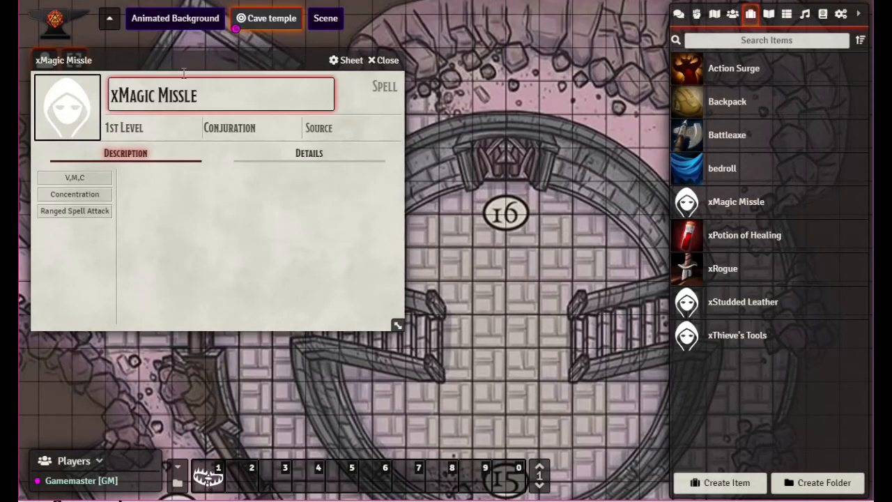
Return to Foundry, reposition the xMagic Missle sheet and set its spell school to Evocation in the details.
left_click_drag(185, 62, 275, 53)
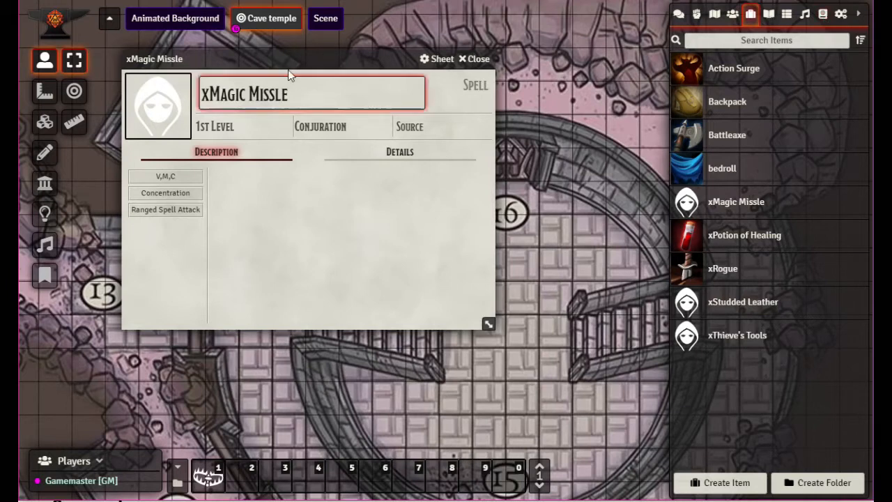
left_click_drag(255, 58, 182, 49)
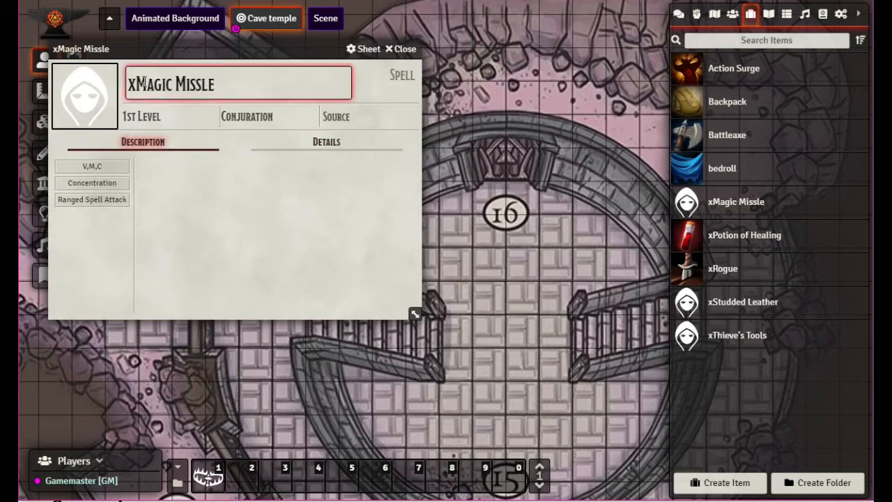
left_click(337, 142)
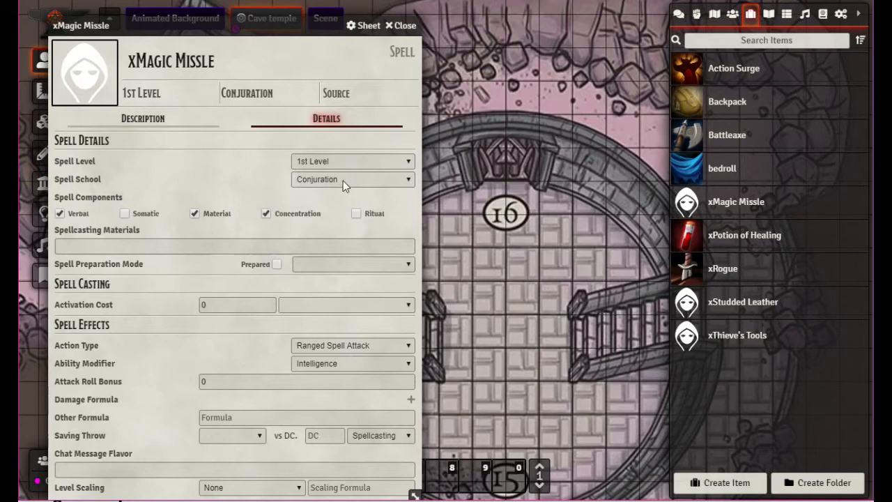
left_click(404, 179)
left_click(331, 234)
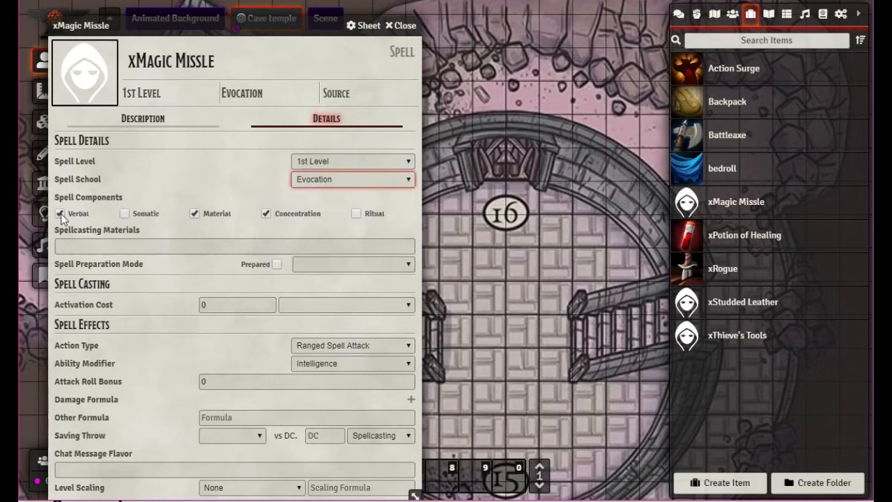
Enable the Somatic component for the spell and disable Material and Concentration.
left_click(125, 214)
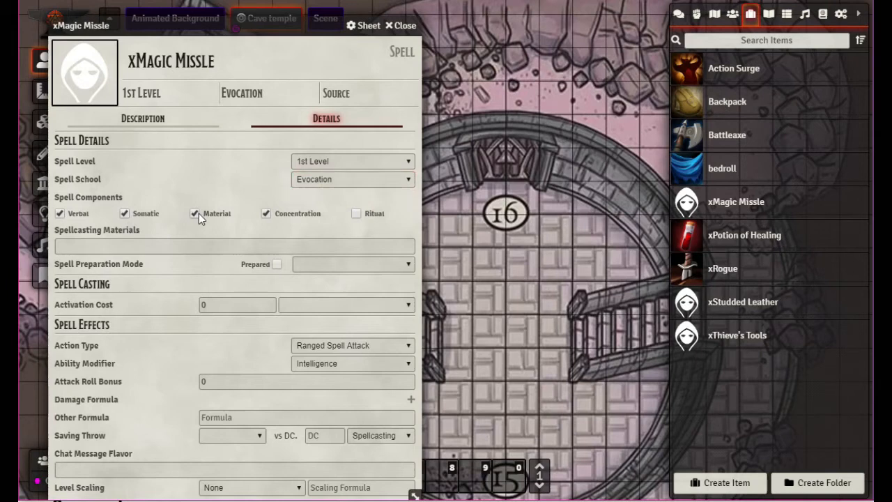
left_click(194, 213)
left_click(266, 213)
Check the spell preparation modes and mark the spell as Prepared.
left_click(277, 265)
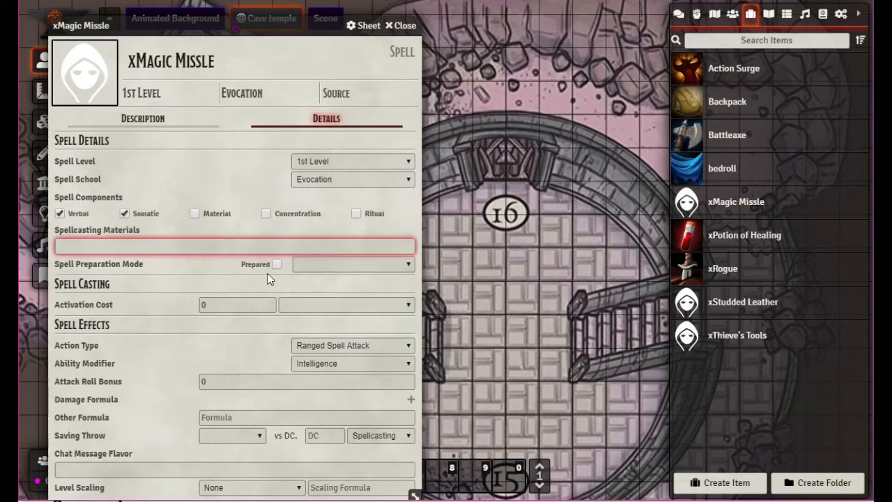
left_click(410, 263)
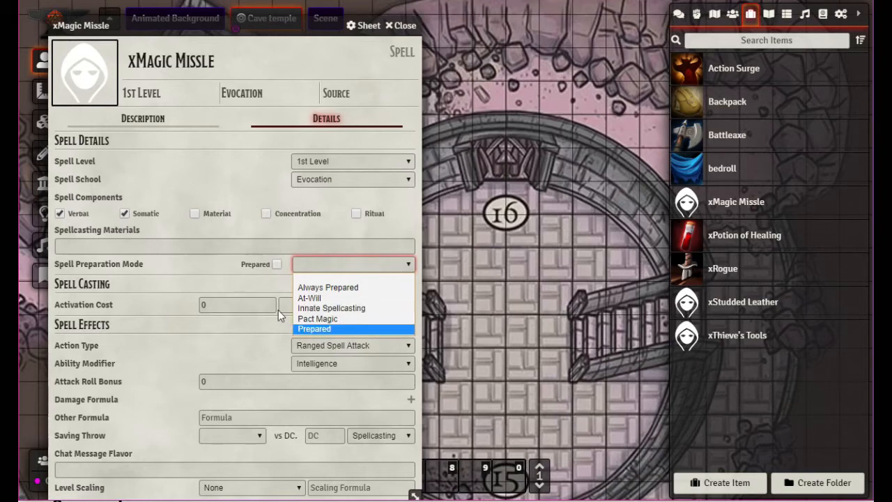
left_click(277, 264)
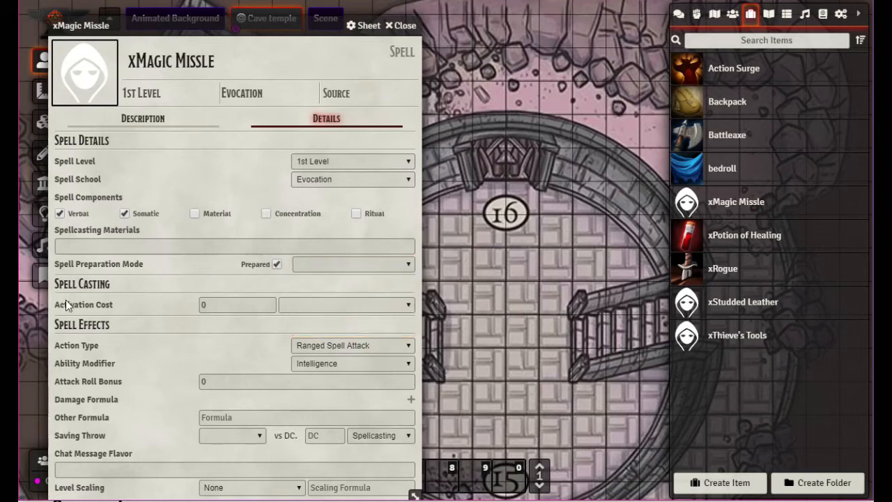
Set the spell's activation cost to 1 Action.
left_click(233, 304)
key("BackSpace")
type("1")
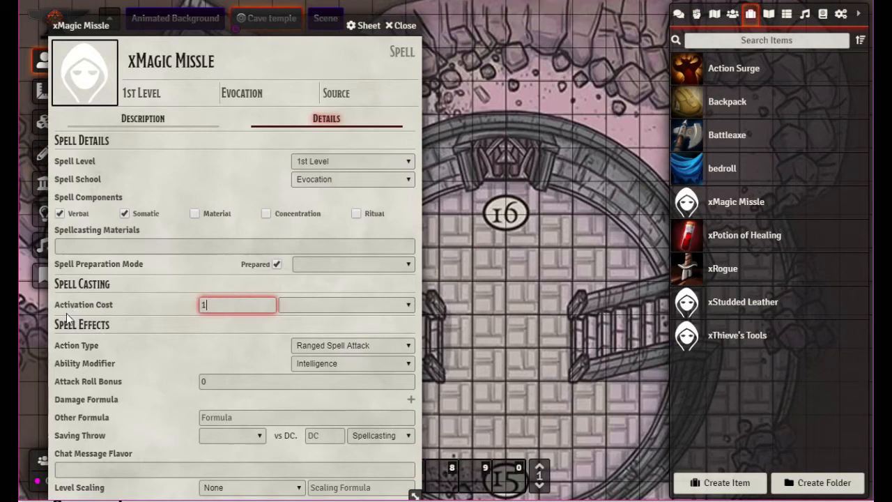
left_click(410, 306)
left_click(403, 306)
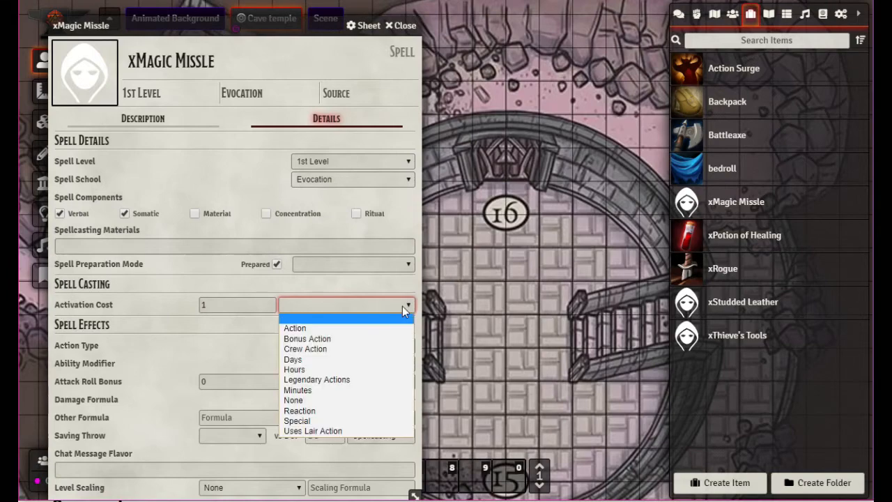
left_click(338, 330)
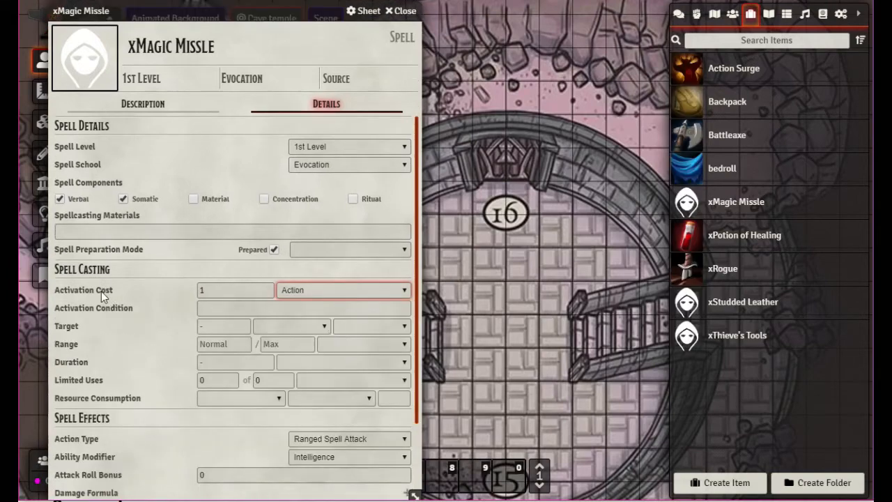
Set the spell's target type to Creature.
scroll(101, 292, "down", 3)
left_click(227, 217)
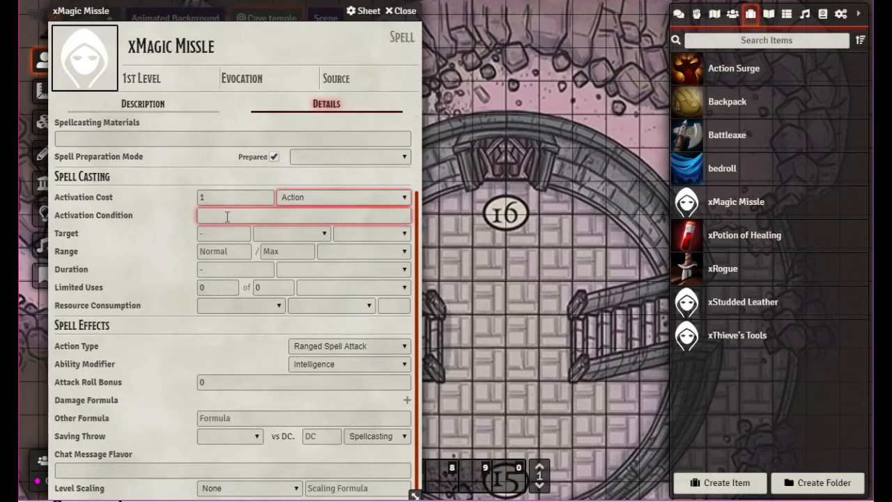
left_click(230, 234)
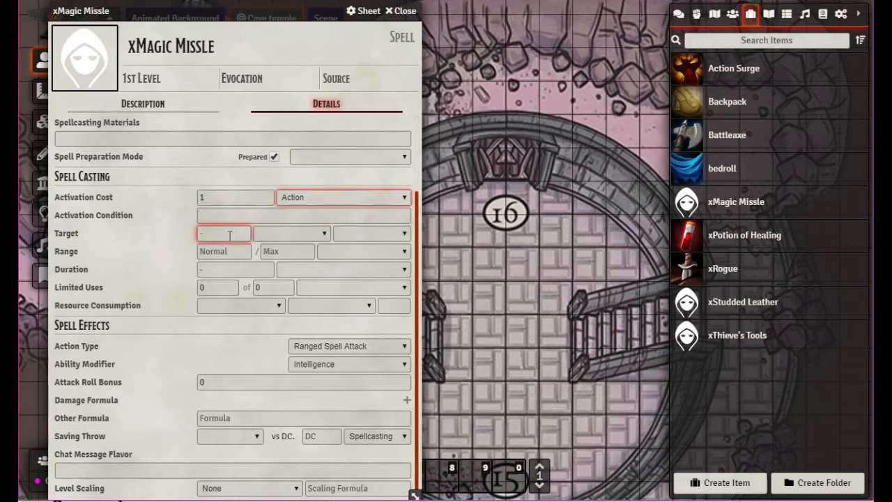
left_click(391, 234)
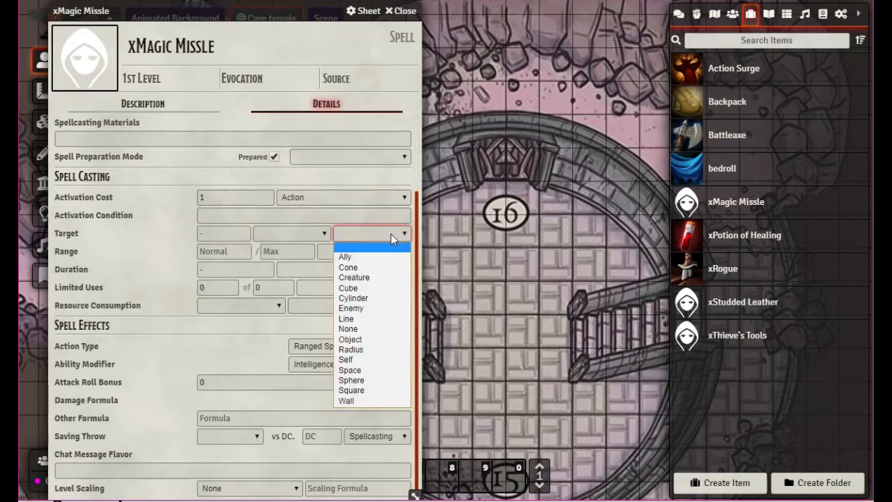
left_click(376, 277)
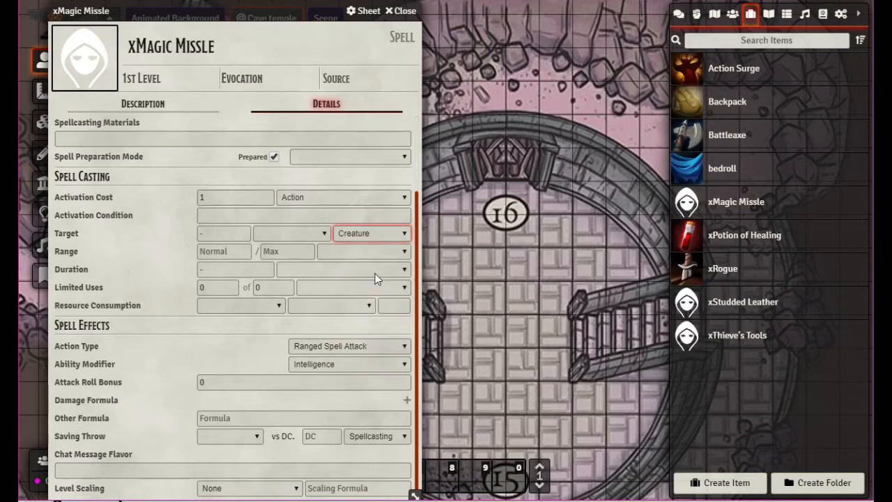
Check the distance unit options for the spell's target without choosing one.
left_click(326, 233)
left_click(223, 233)
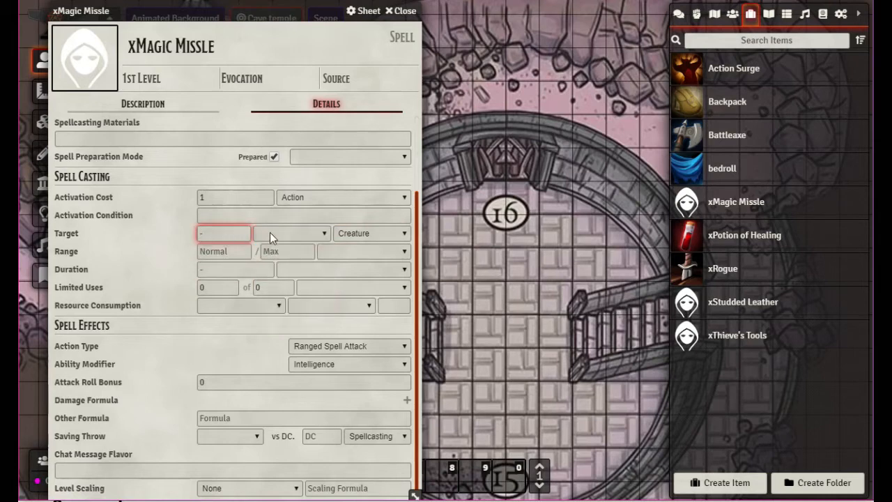
left_click(289, 233)
left_click(213, 234)
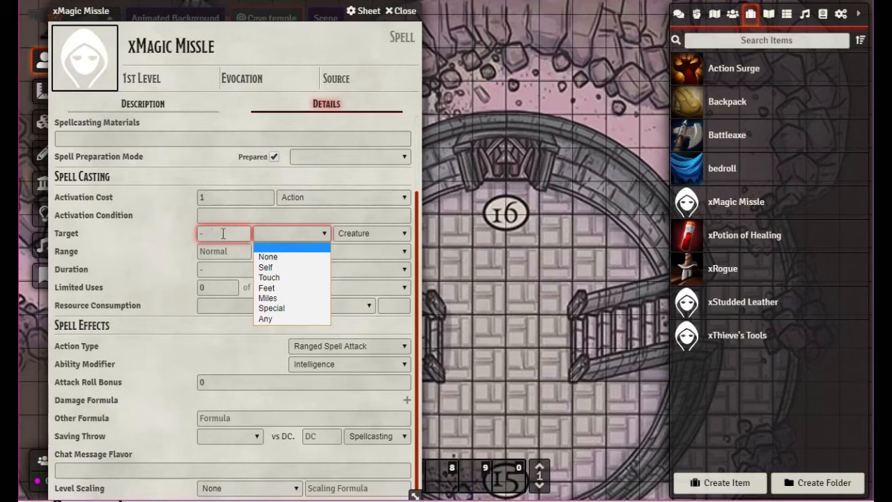
left_click(289, 233)
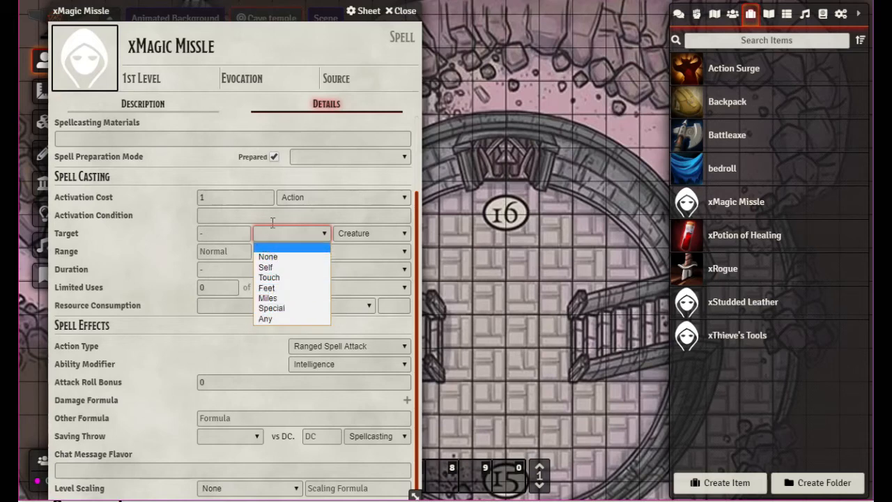
left_click(175, 241)
Set the spell's maximum range to 120 Feet and its duration to Instantaneous.
left_click(248, 253)
left_click(279, 253)
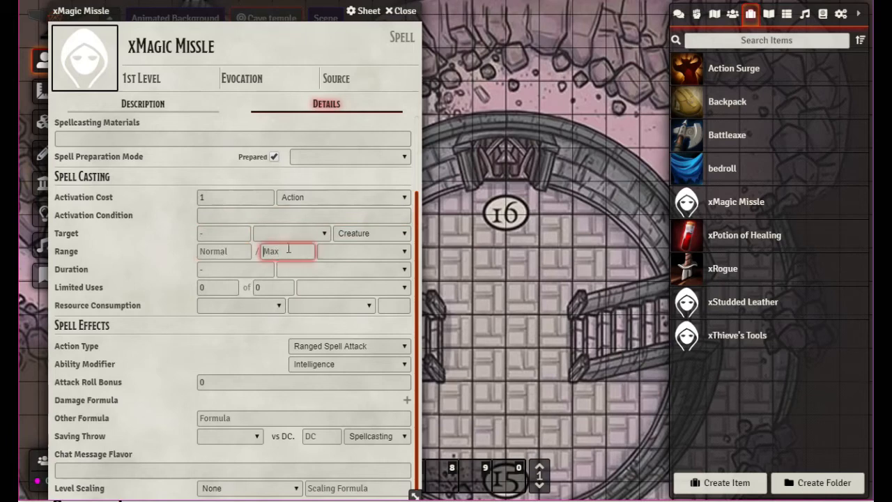
type("120")
left_click(401, 251)
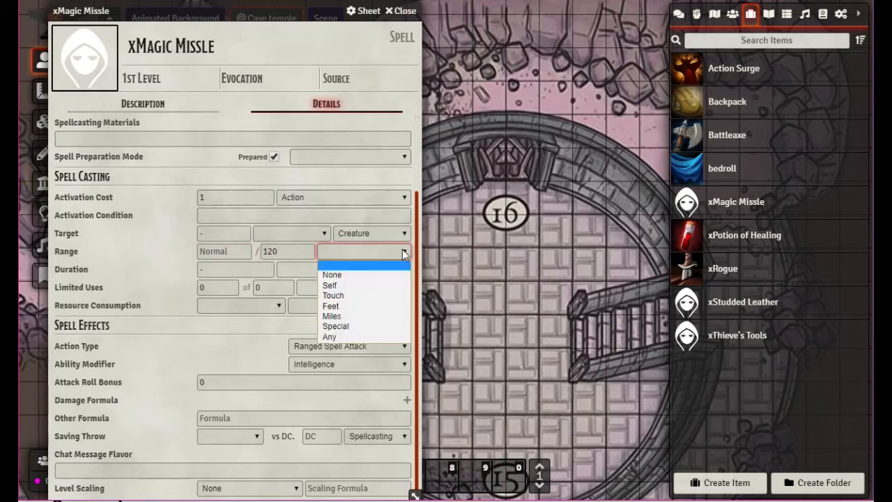
left_click(355, 306)
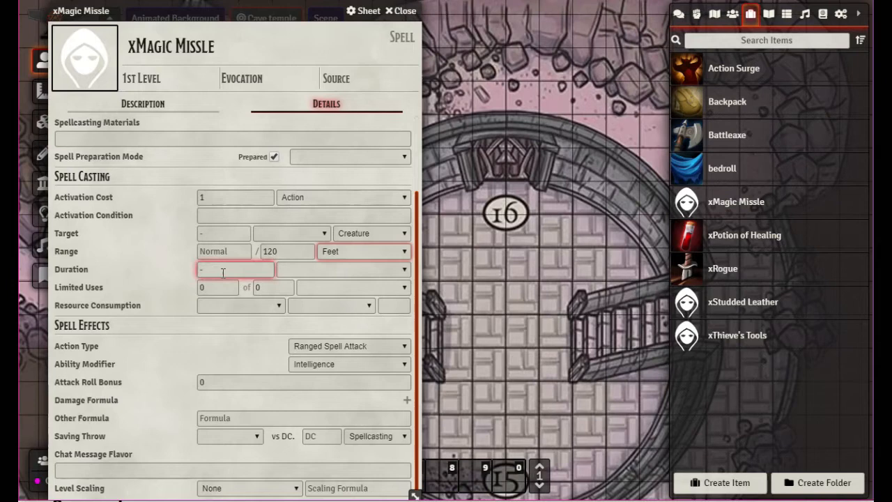
left_click(404, 271)
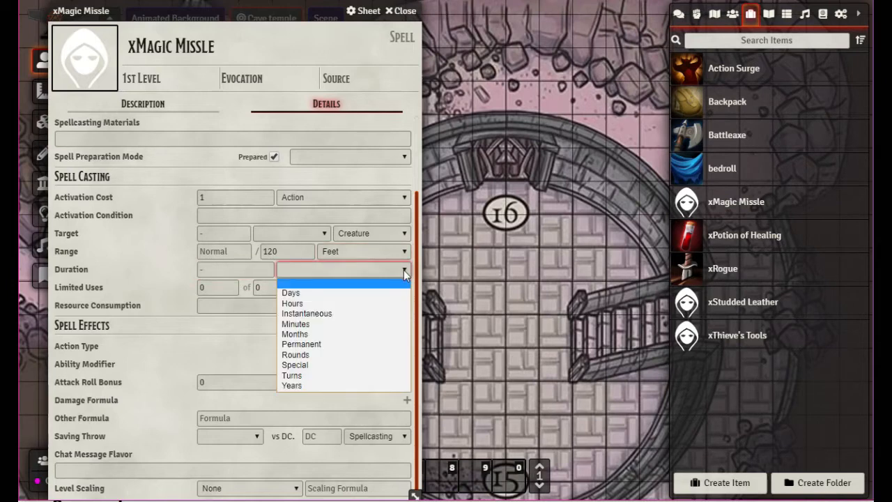
left_click(342, 313)
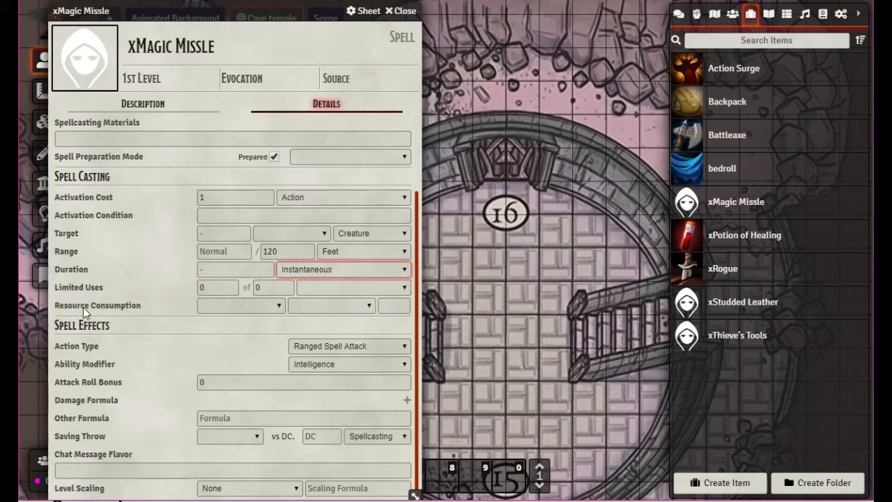
Try Material as the spell's resource consumption type and clear the selection again.
left_click(380, 307)
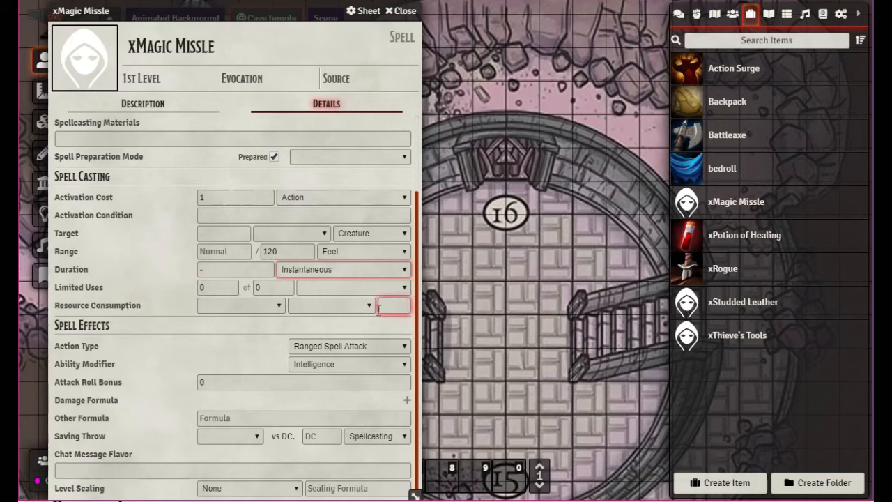
left_click(277, 307)
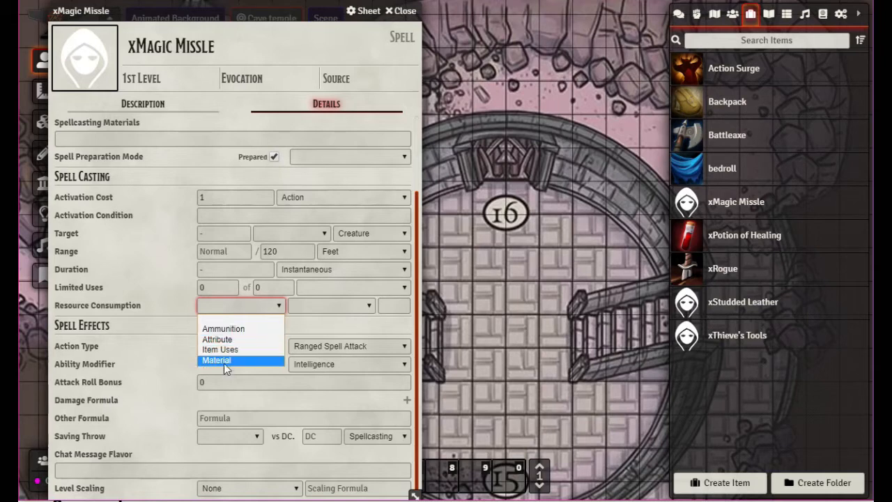
left_click(244, 361)
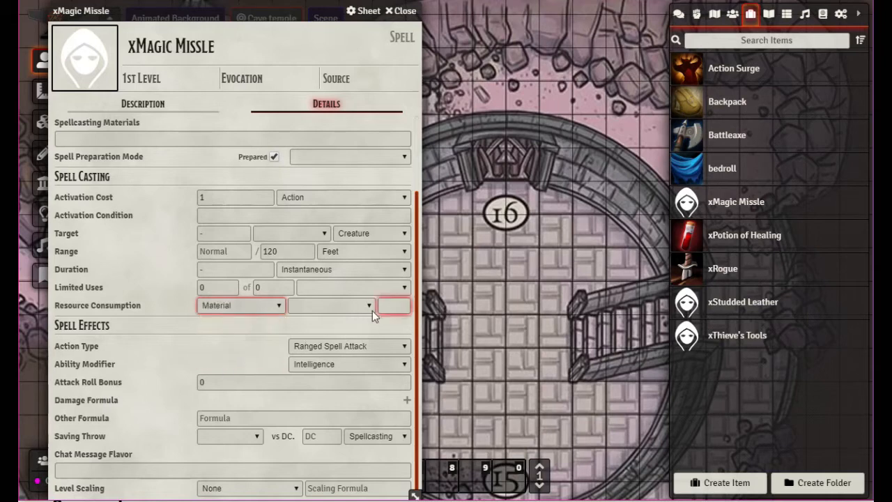
left_click(370, 309)
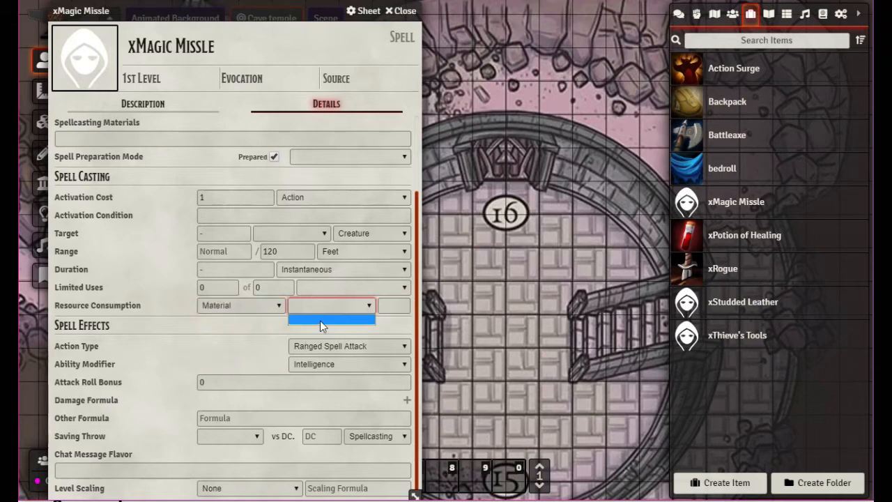
left_click(278, 304)
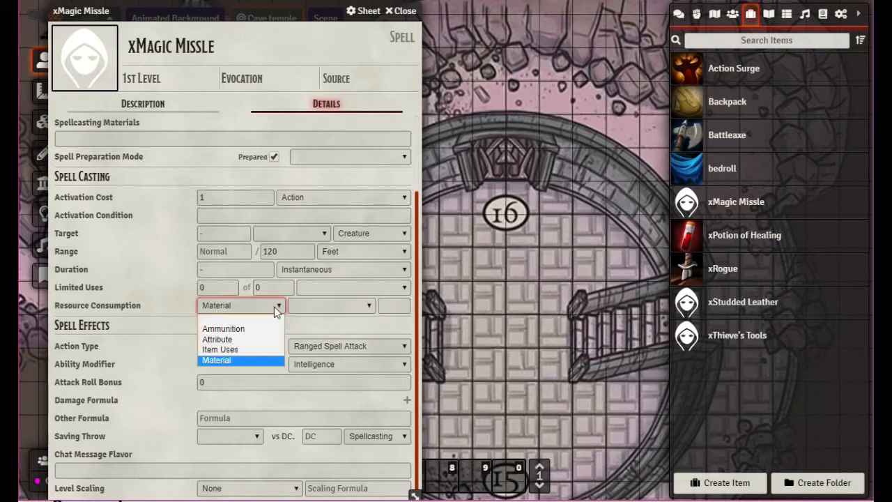
left_click(238, 315)
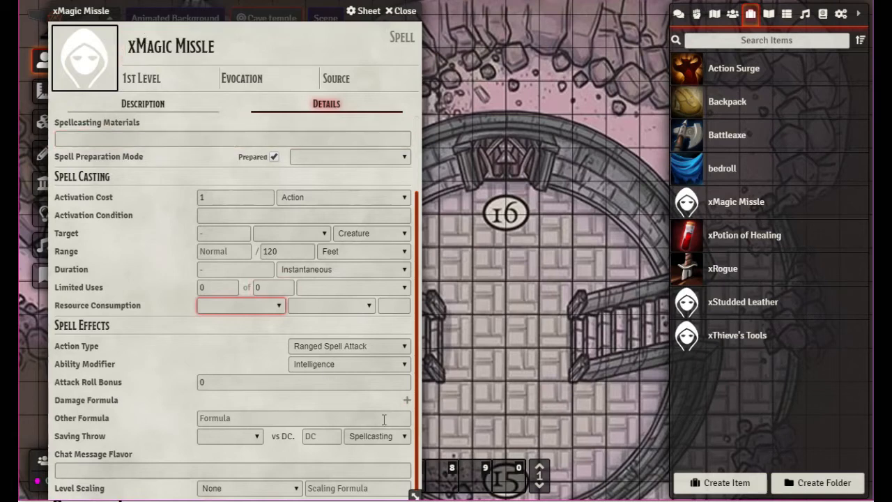
Add a damage formula of 1d4 to the spell with the Force damage type.
left_click(408, 402)
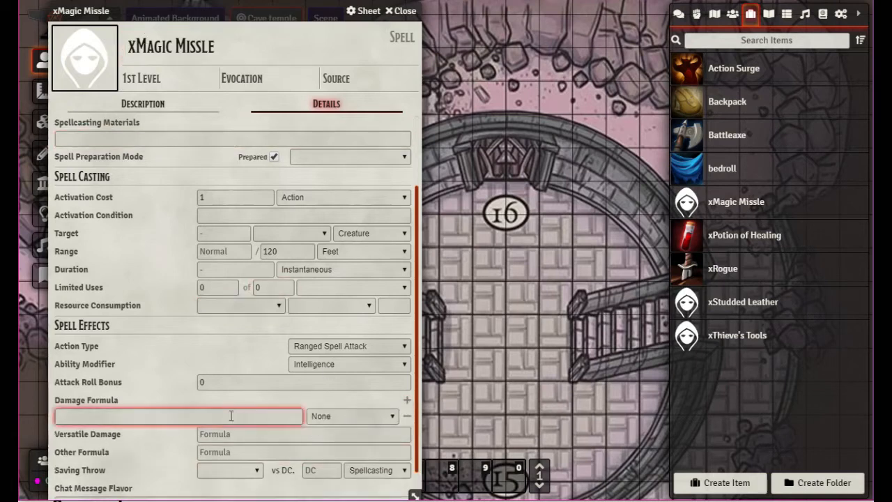
left_click(391, 416)
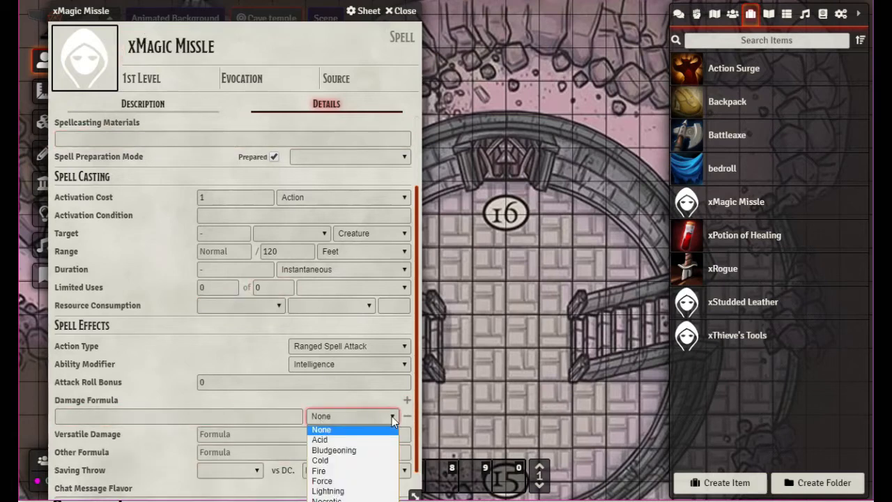
left_click(321, 481)
left_click(223, 416)
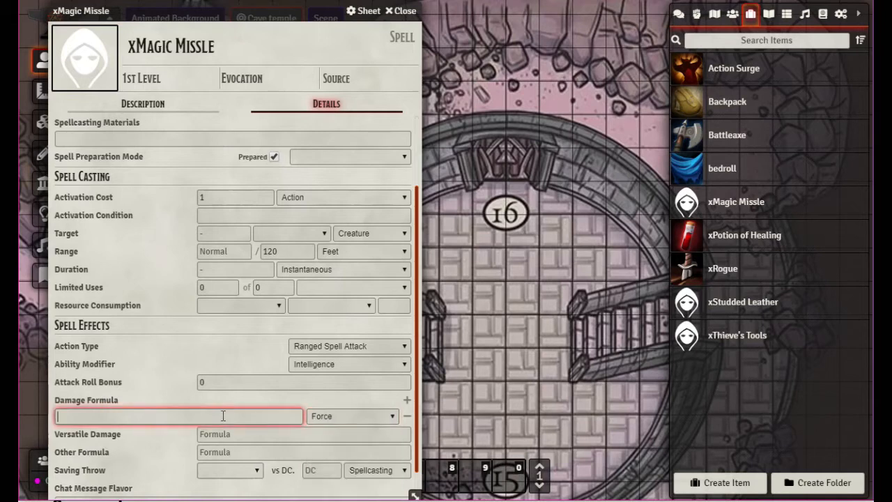
type("3d4")
left_click(62, 416)
key("BackSpace")
type("1d4")
scroll(347, 362, "down", 1)
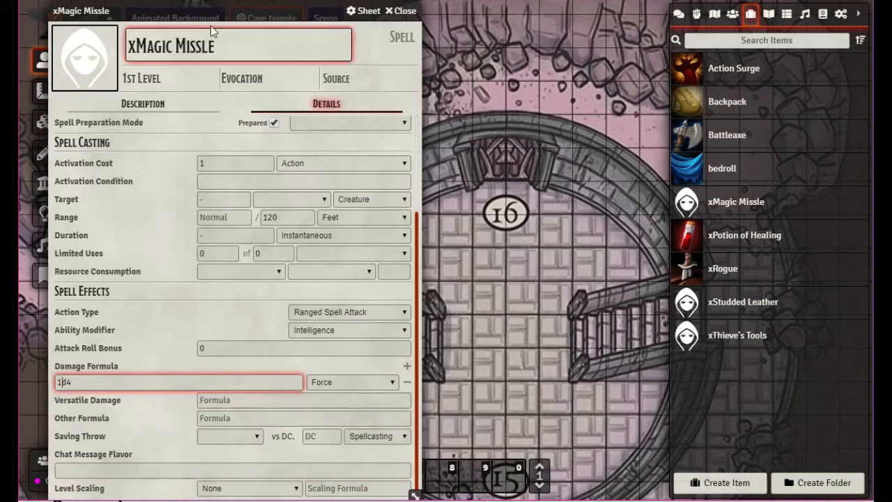
Check the Level Scaling options, and resize and reposition the spell sheet to try to fit them in view.
left_click_drag(414, 495, 479, 425)
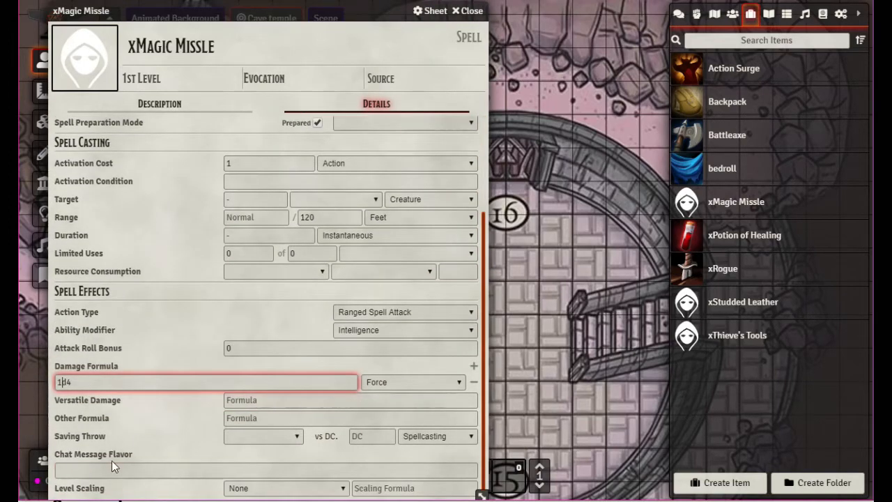
left_click(344, 490)
left_click(343, 489)
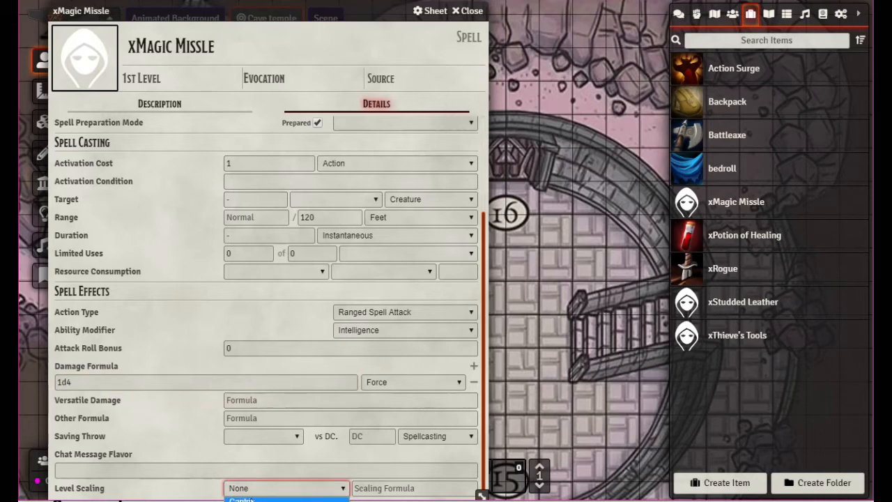
left_click_drag(315, 13, 322, 14)
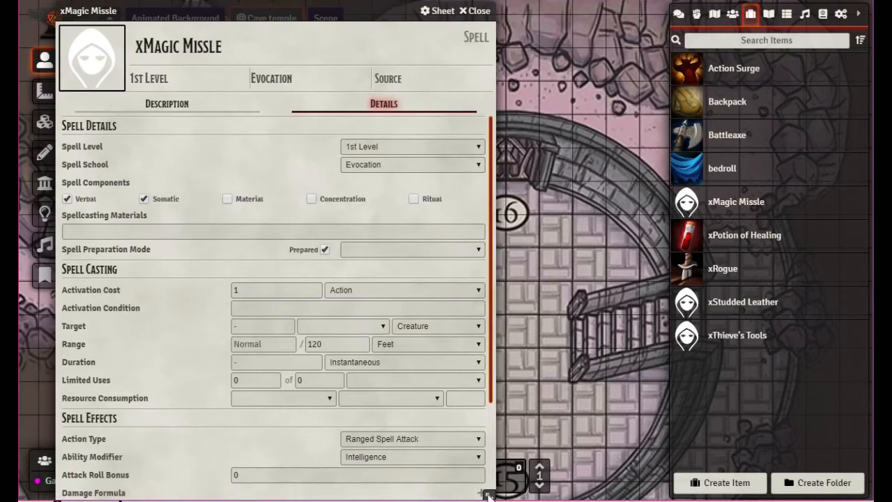
left_click_drag(489, 496, 496, 451)
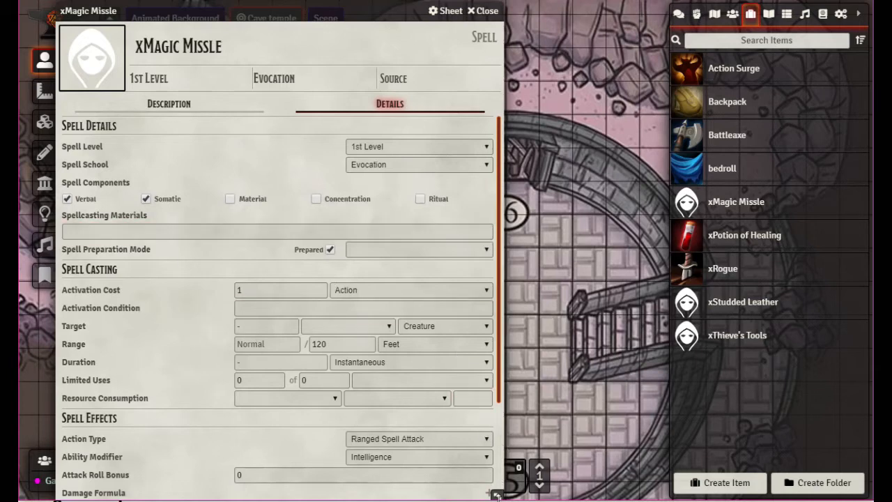
left_click_drag(499, 497, 336, 390)
mouse_move(421, 396)
left_mouse_down()
mouse_move(389, 395)
mouse_move(472, 394)
mouse_move(395, 400)
mouse_move(411, 402)
left_mouse_up()
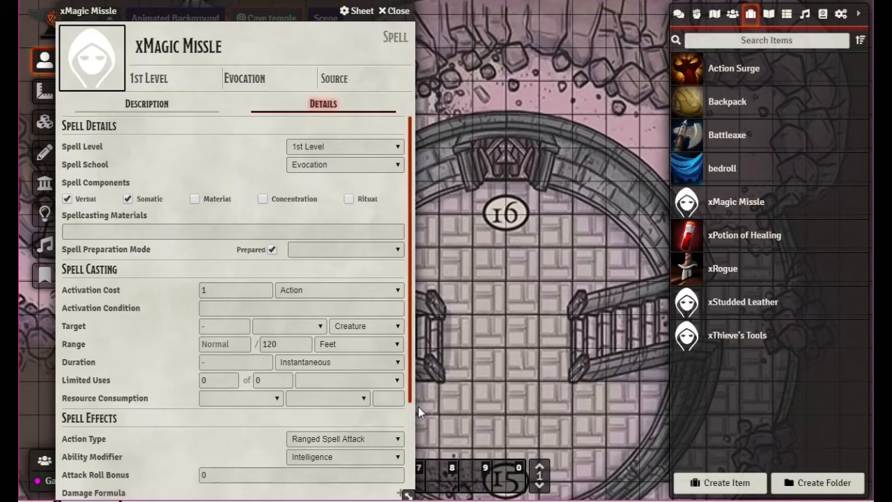
left_click_drag(408, 495, 467, 490)
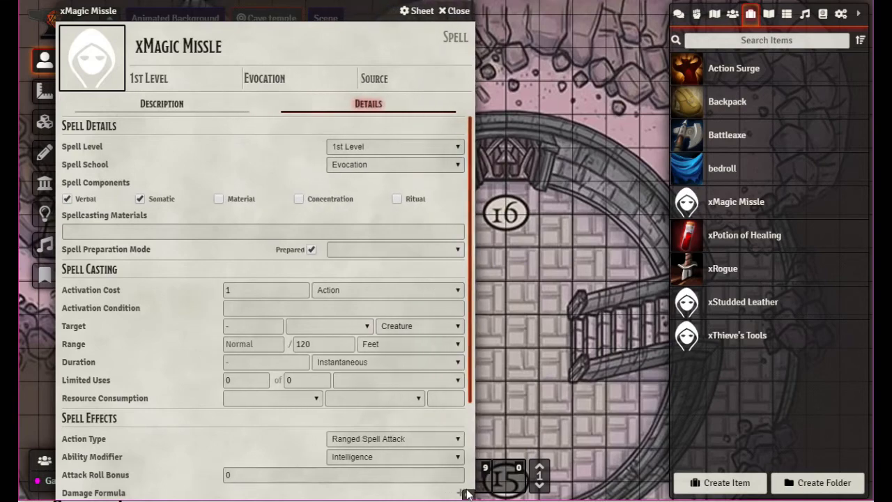
scroll(390, 405, "down", 2)
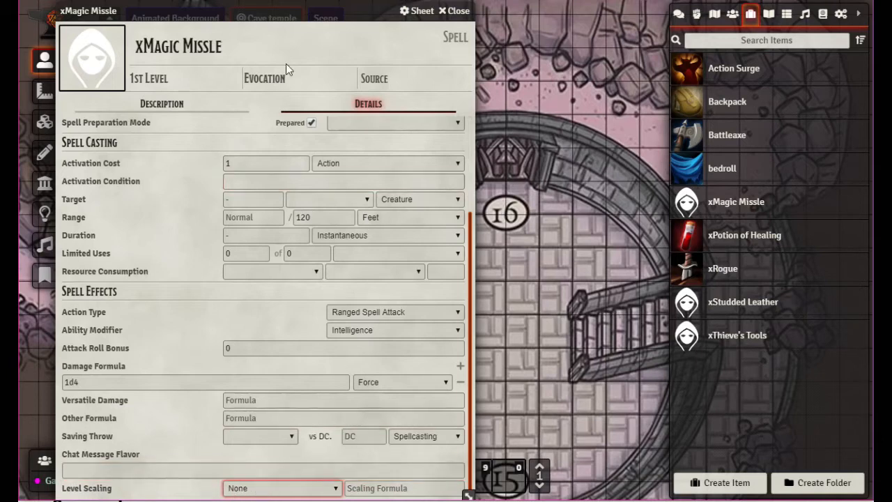
left_click_drag(292, 15, 259, 19)
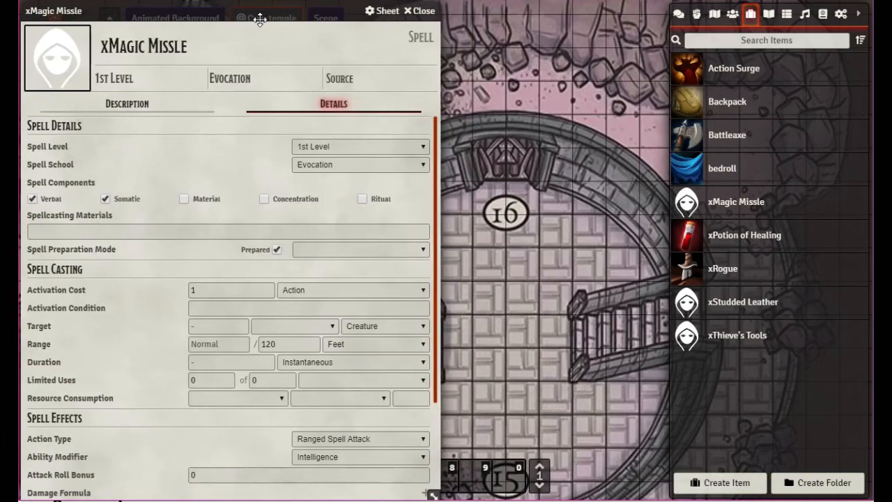
Return to the spell's description and rename the item to Magic Missle.
left_click(129, 106)
left_click(106, 46)
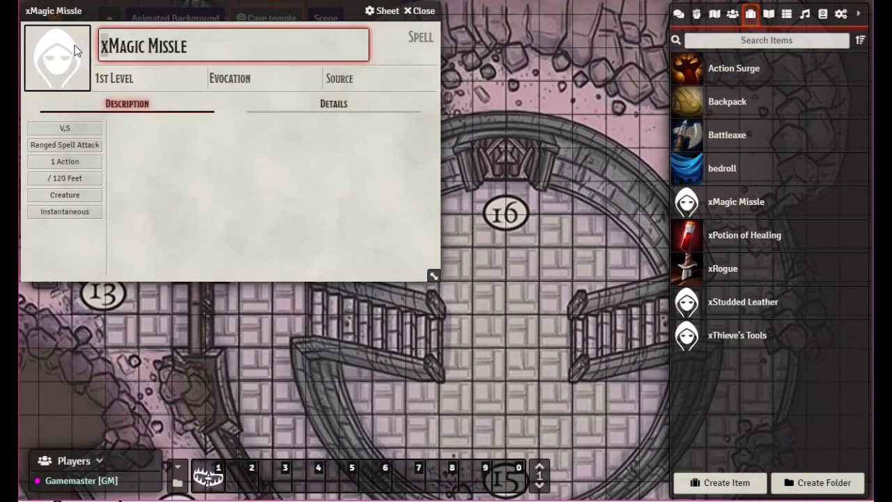
key("Delete")
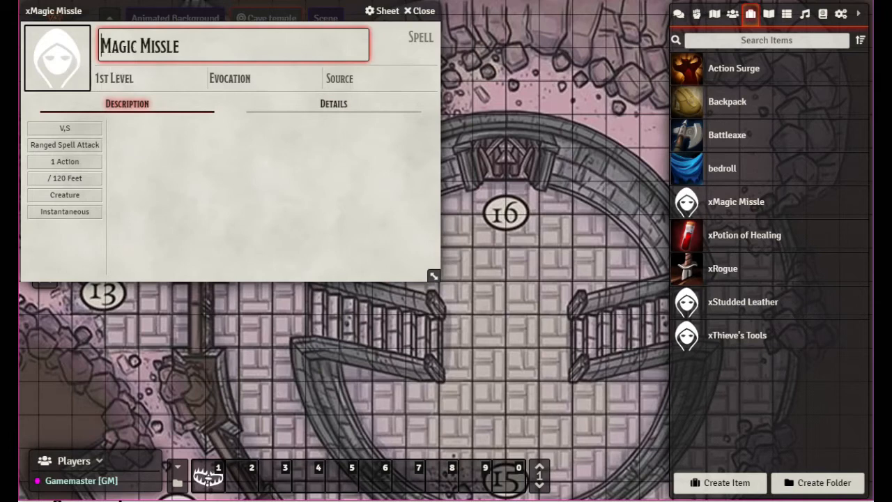
key("Return")
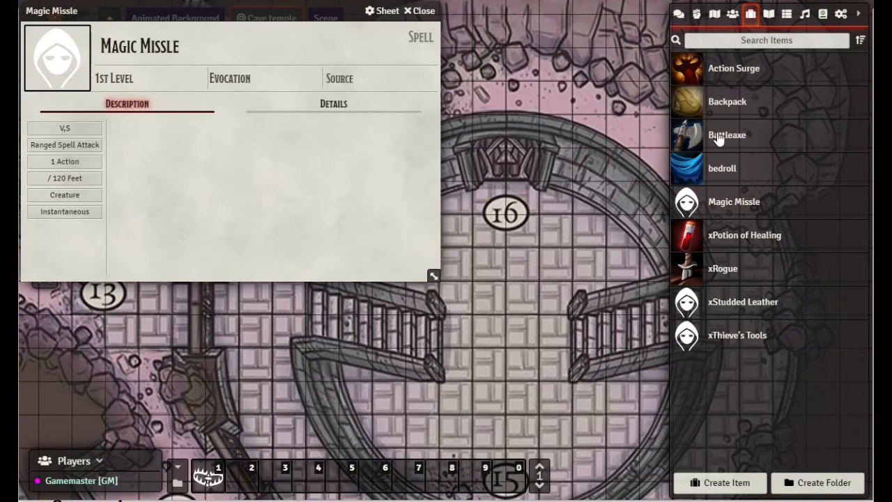
Open the Spells (SRD) compendium and find the ready-made Magic Missile spell.
left_click(823, 16)
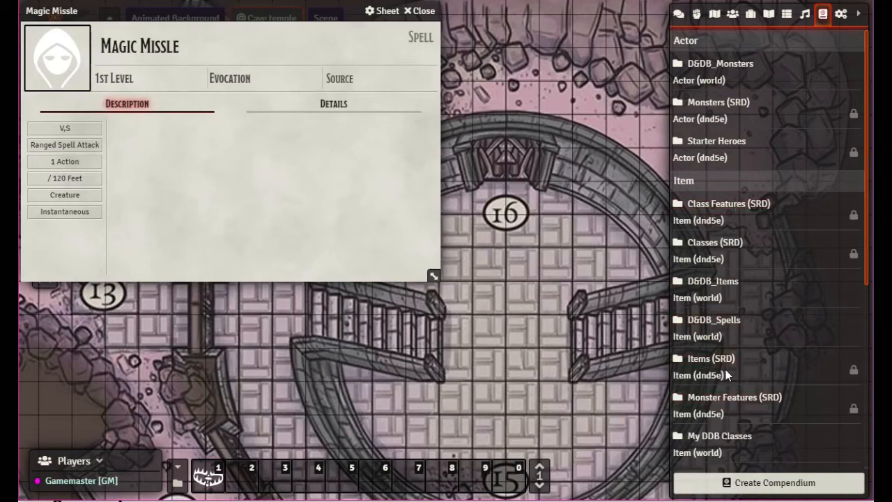
scroll(722, 341, "down", 5)
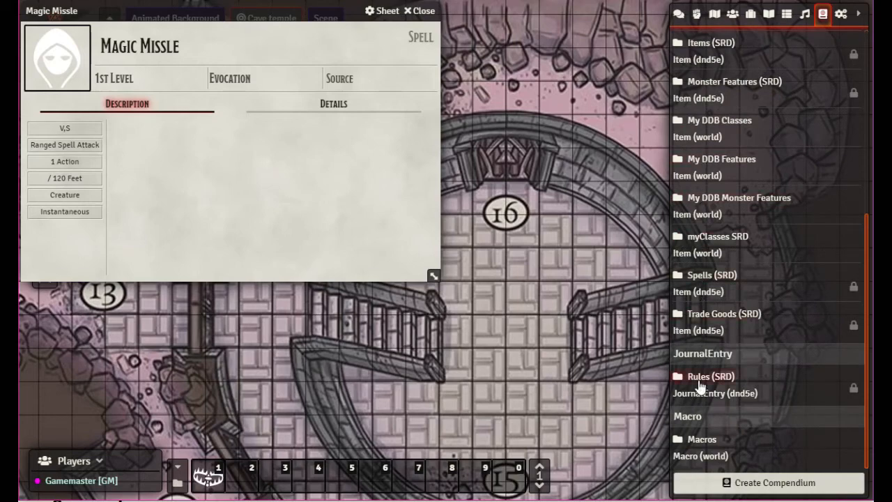
left_click(707, 282)
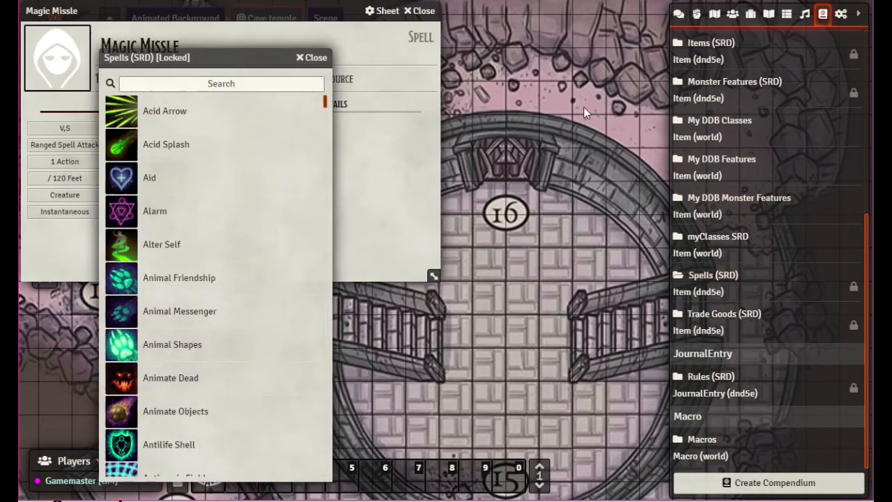
scroll(216, 249, "down", 10)
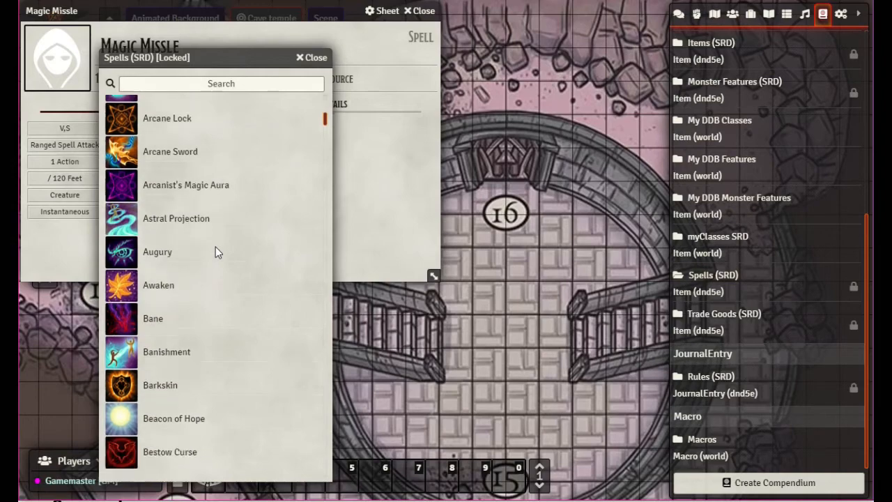
scroll(215, 251, "down", 10)
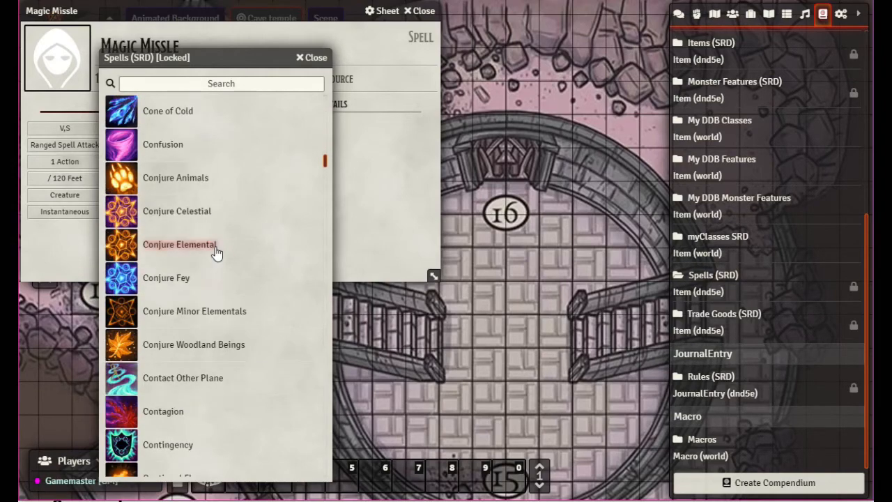
scroll(216, 254, "down", 20)
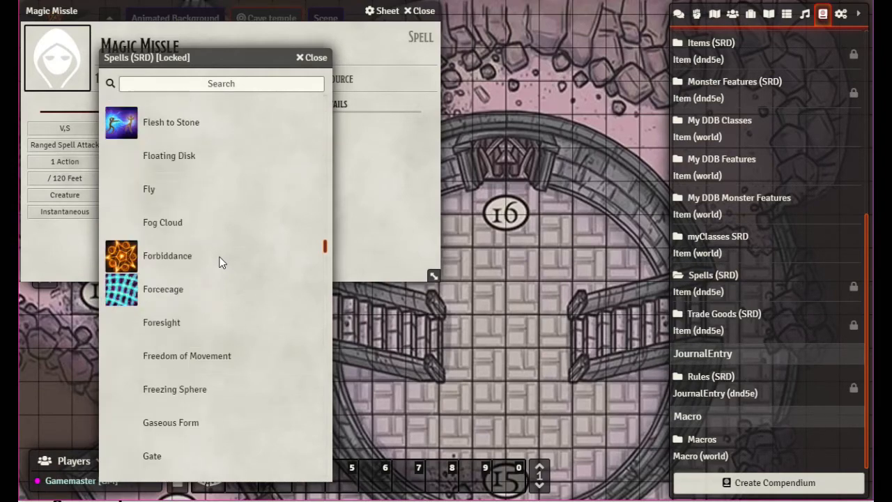
scroll(220, 262, "down", 20)
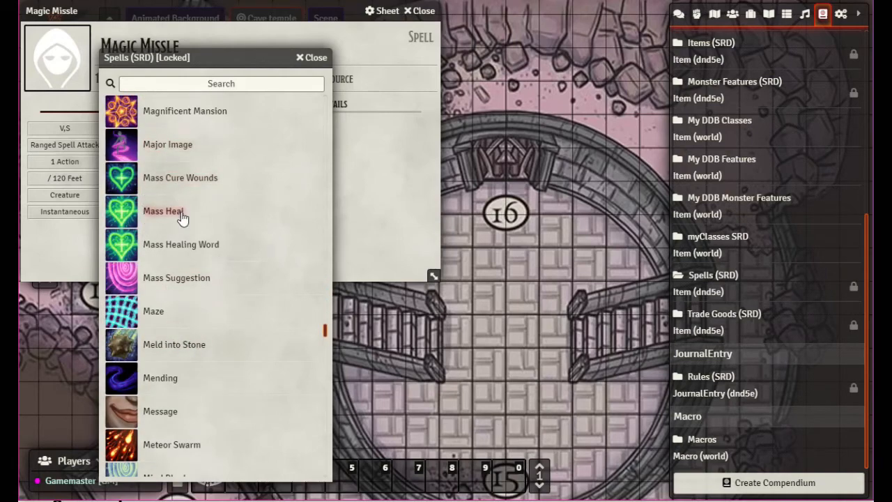
scroll(182, 218, "up", 2)
scroll(181, 219, "up", 4)
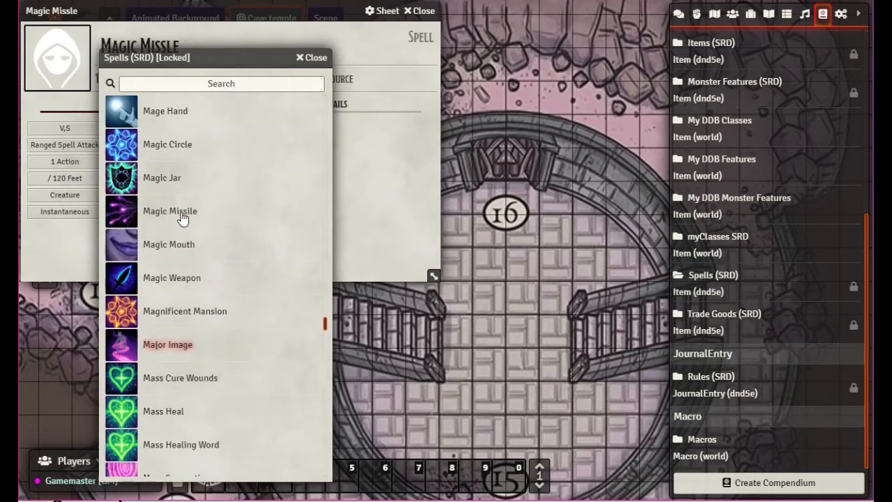
Open the compendium's Magic Missile beside the custom spell, close the compendium list, and show the details of both spells.
left_click(167, 217)
left_click_drag(451, 118, 642, 16)
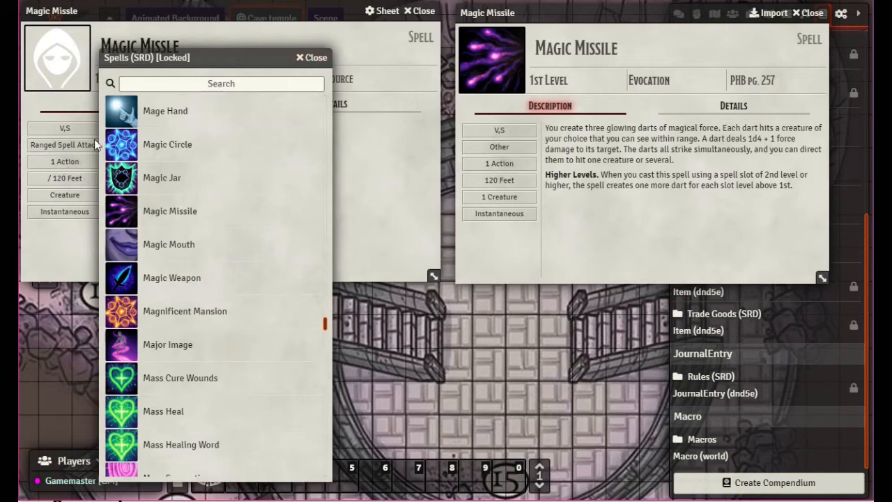
left_click(313, 57)
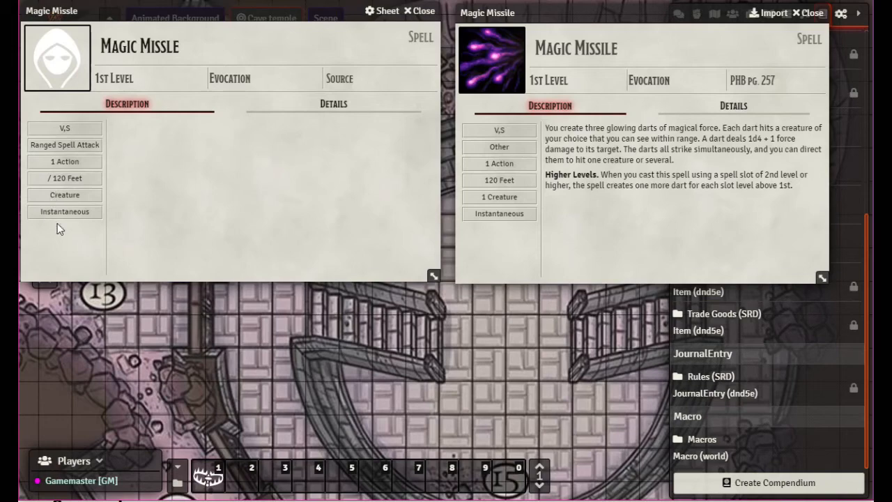
left_click(334, 110)
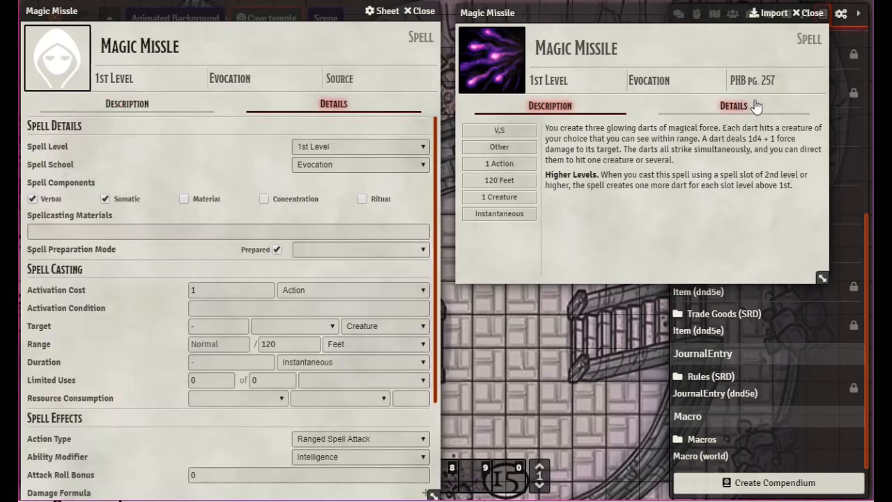
left_click(746, 111)
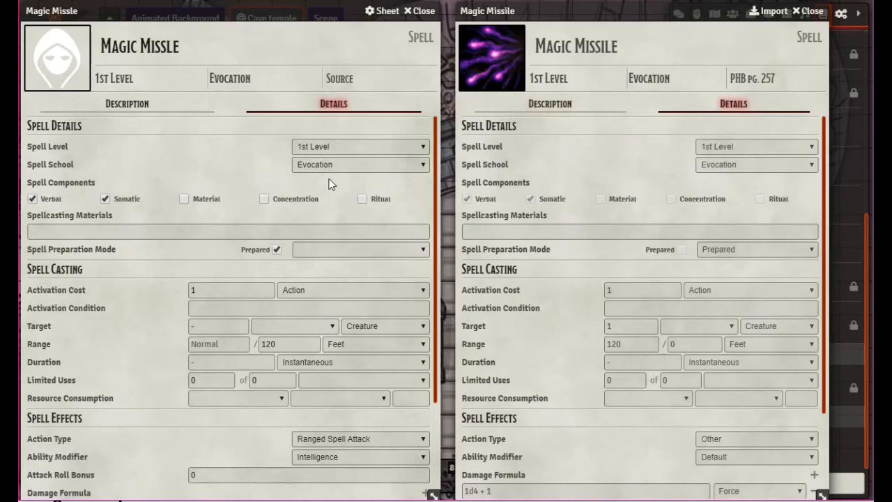
Unmark the custom spell as prepared and set its Spell Preparation Mode to Prepared.
left_click(332, 233)
left_click(421, 250)
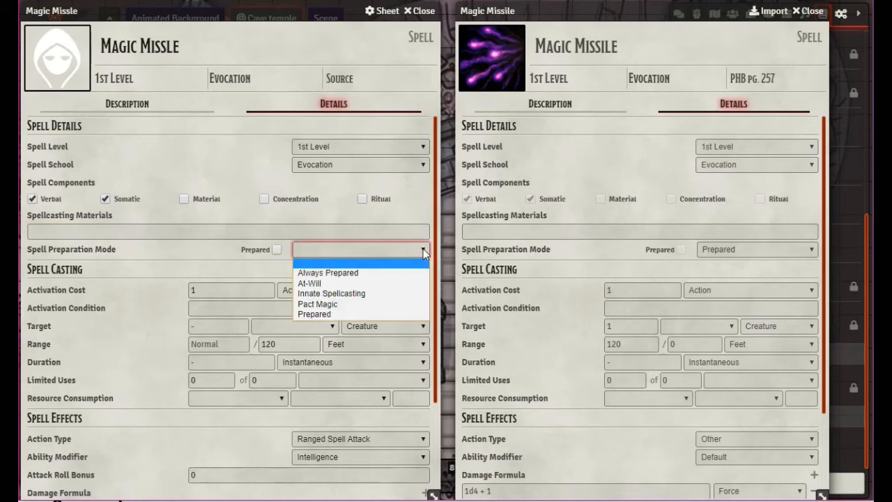
left_click(325, 317)
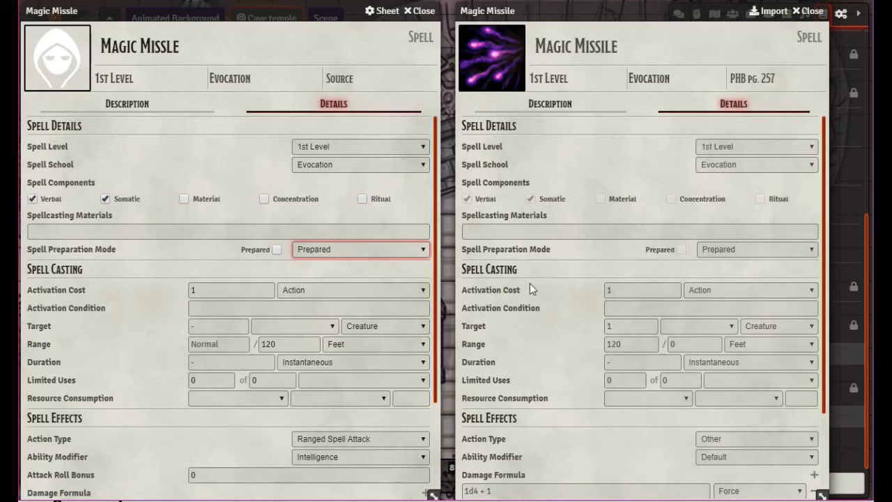
Set the custom spell's target count to 1 and its range to 5 normal and 120 maximum.
left_click(207, 329)
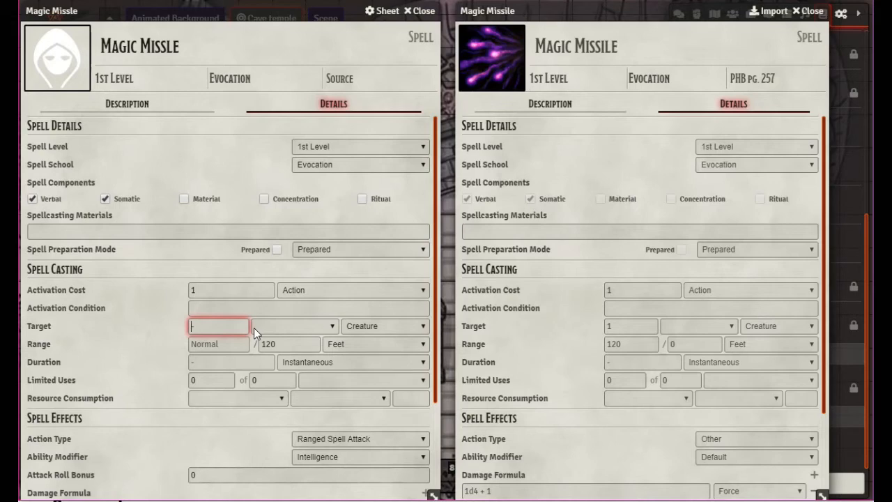
type("1")
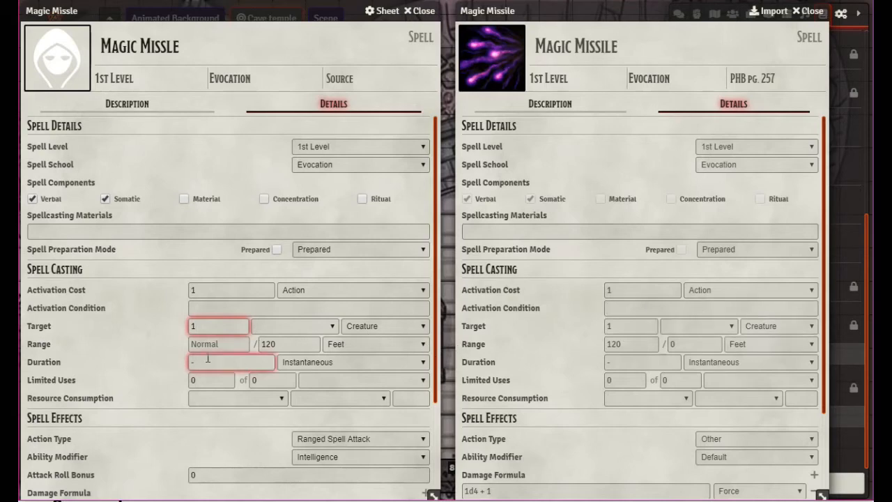
double_click(268, 343)
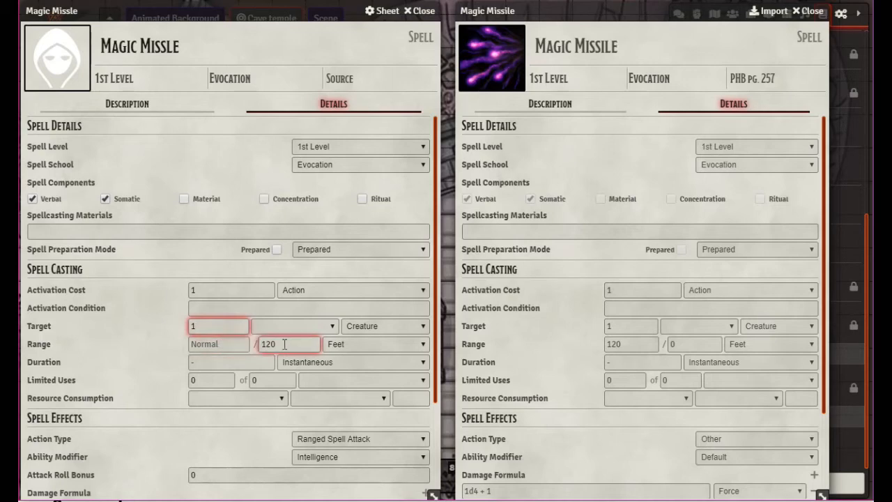
key("BackSpace")
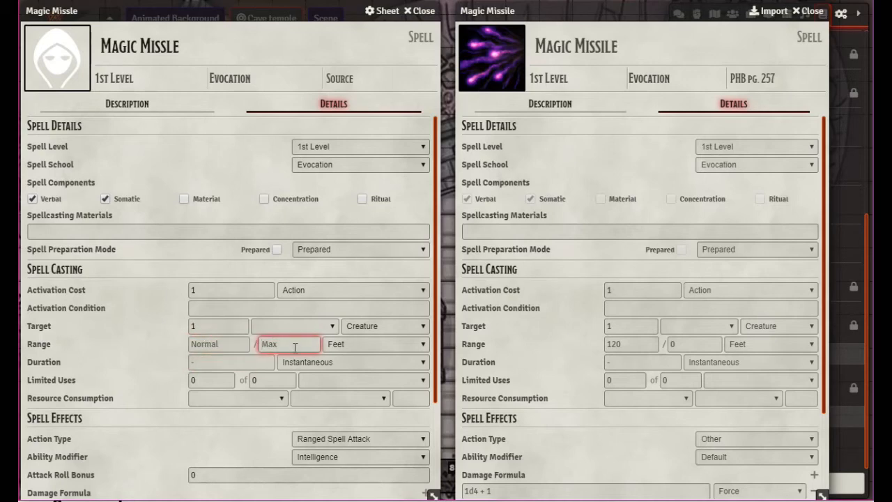
type("120")
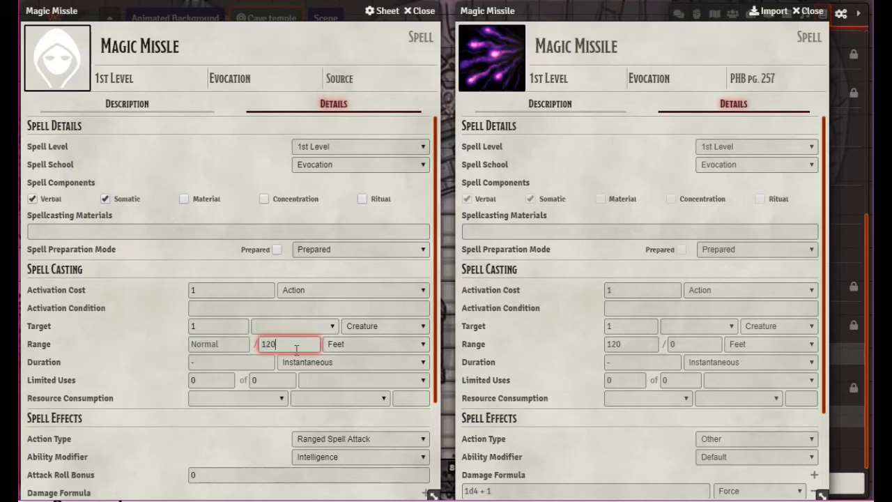
left_click(226, 343)
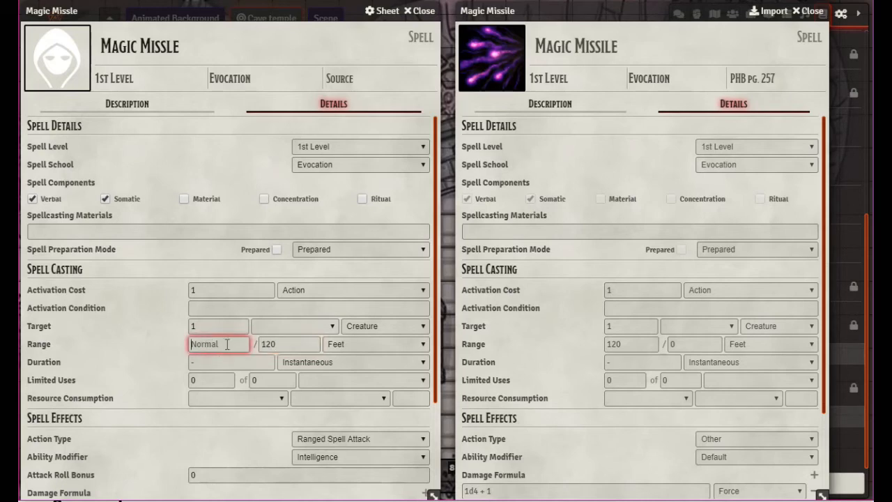
type("5")
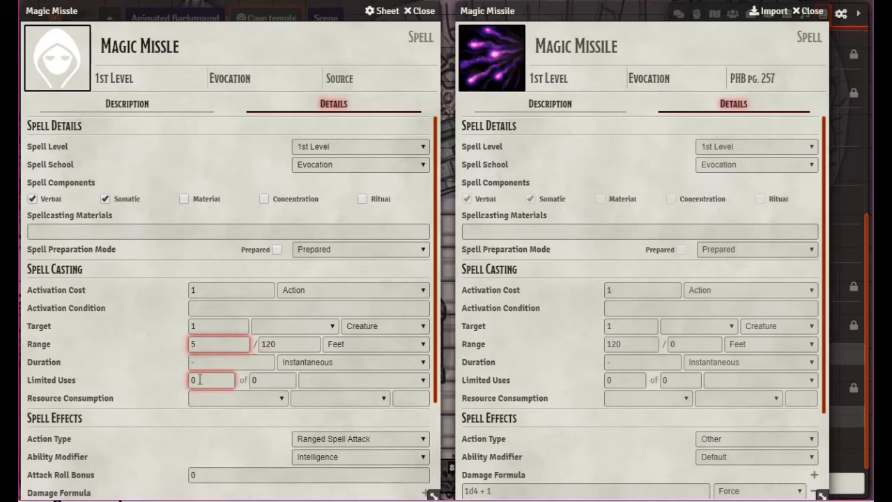
Compare the spell effects of both sheets and set the custom spell's Ability Modifier to Default.
scroll(338, 374, "down", 2)
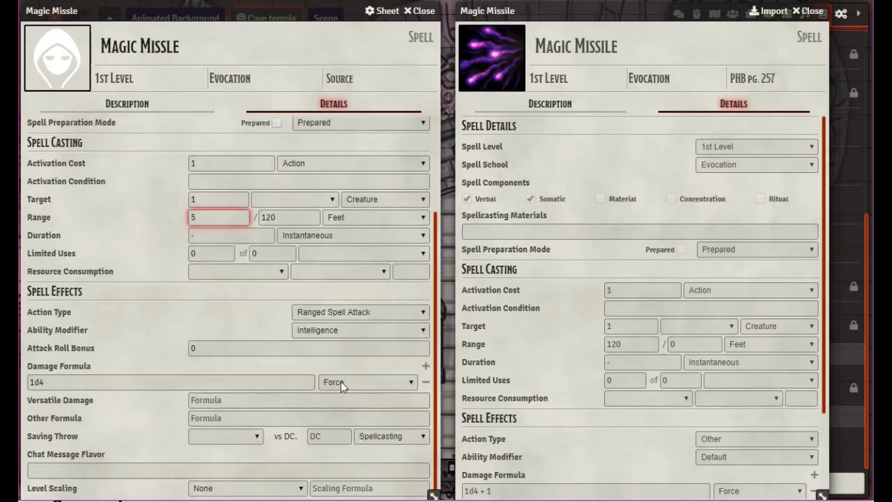
scroll(756, 340, "down", 2)
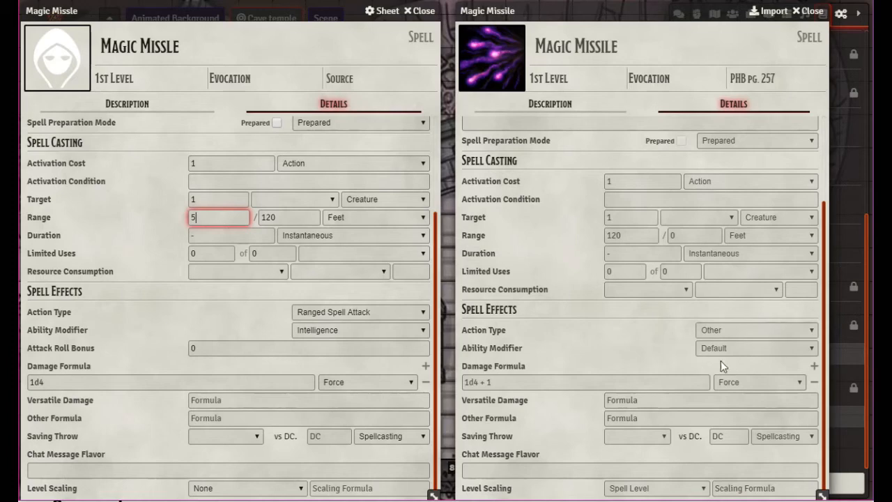
key("Return")
left_click(430, 331)
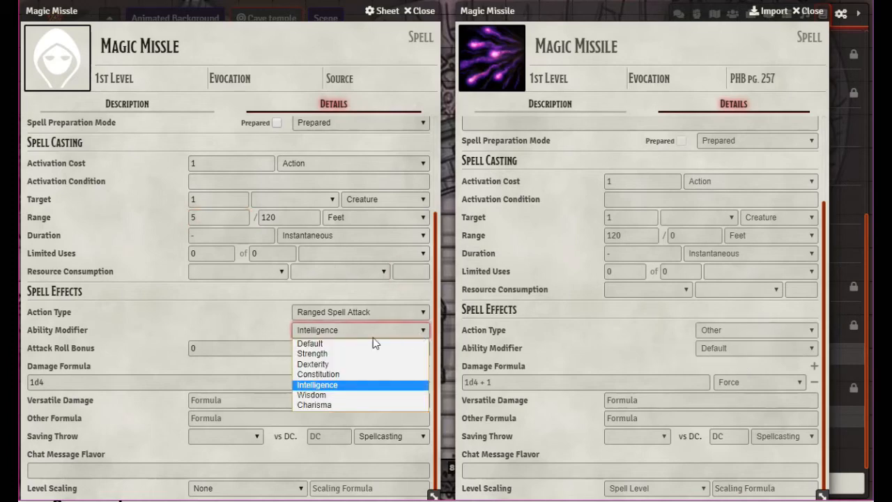
left_click(322, 342)
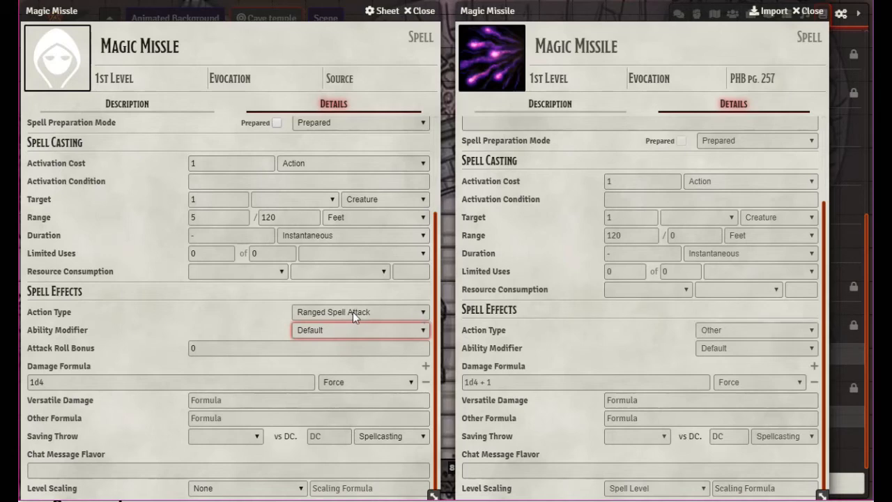
Add + 1 to the custom spell's 1d4 damage formula.
left_click(78, 382)
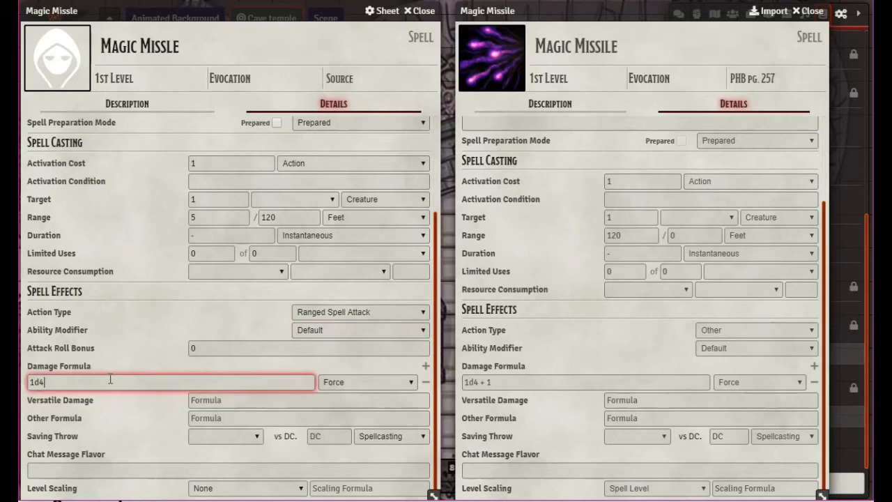
type("+ 1")
left_click(215, 401)
Set the custom spell's Level Scaling to Spell Level and leave the scaling formula empty.
left_click(302, 490)
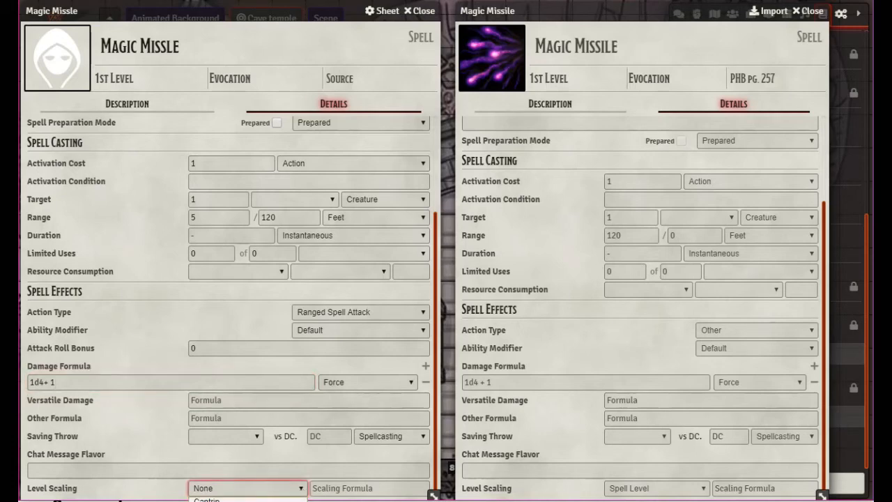
key("Down")
key("Down")
key("Return")
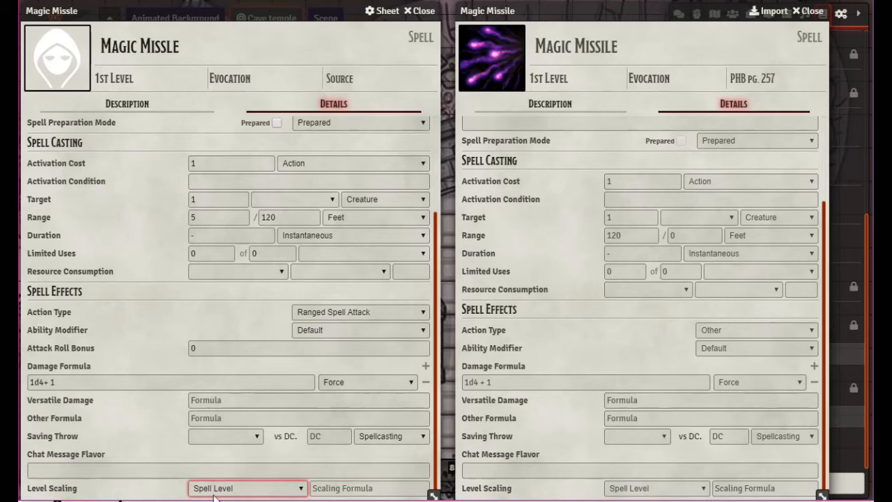
left_click(293, 471)
scroll(376, 380, "up", 2)
scroll(372, 390, "down", 2)
left_click(368, 489)
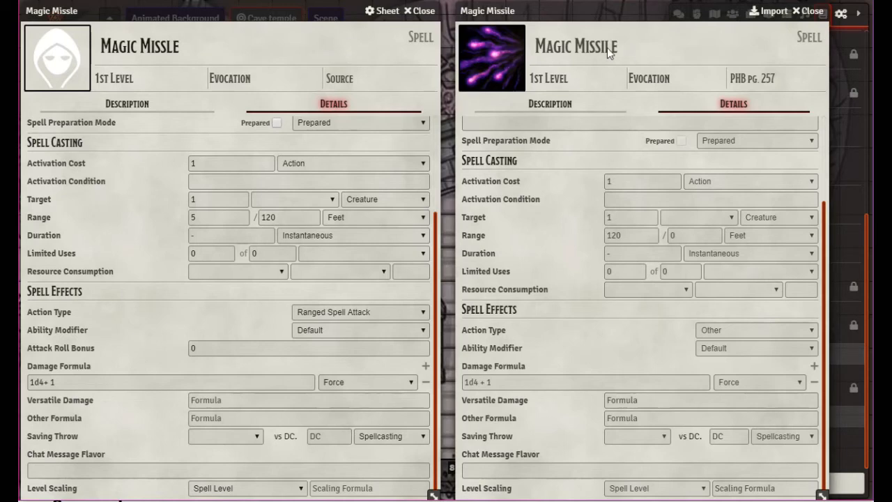
Copy the compendium spell's name and use it to rename the custom spell to Magic Missile.
left_click_drag(607, 47, 527, 51)
key("ctrl+c")
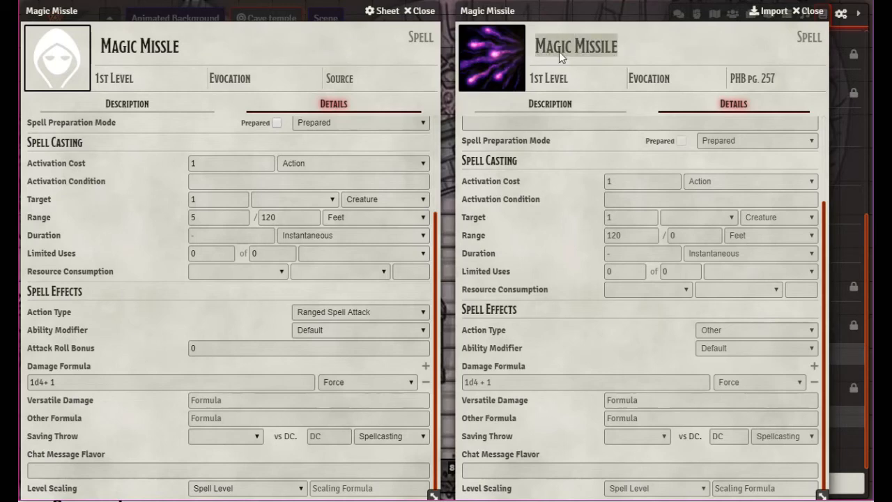
left_click_drag(216, 50, 100, 47)
key("ctrl+v")
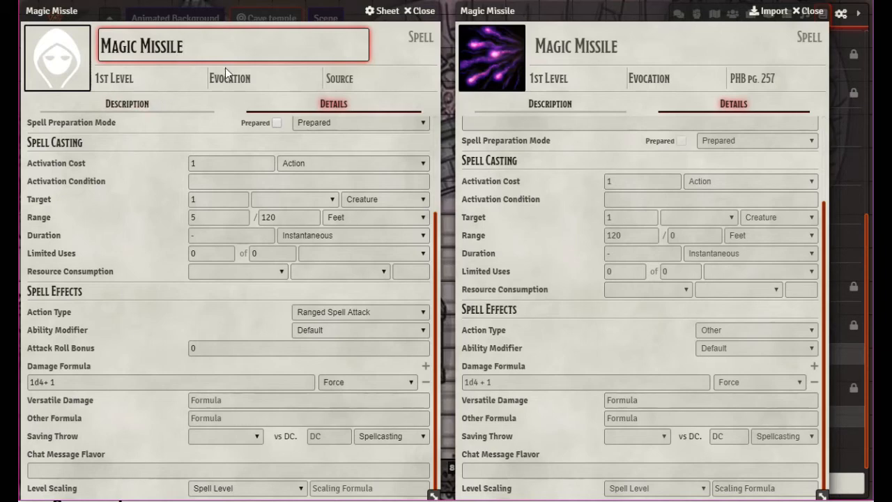
left_click(367, 79)
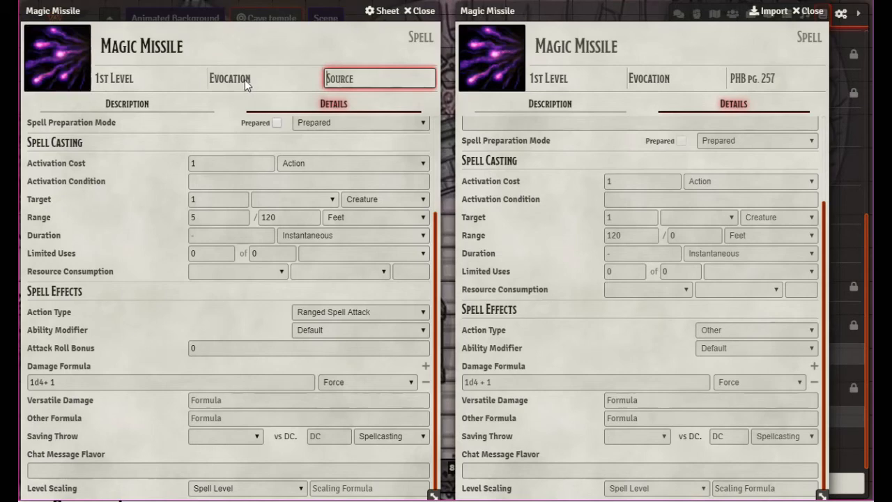
Close the sheets of the custom spell and the compendium's Magic Missile.
left_click(271, 52)
left_click(422, 10)
left_click(809, 11)
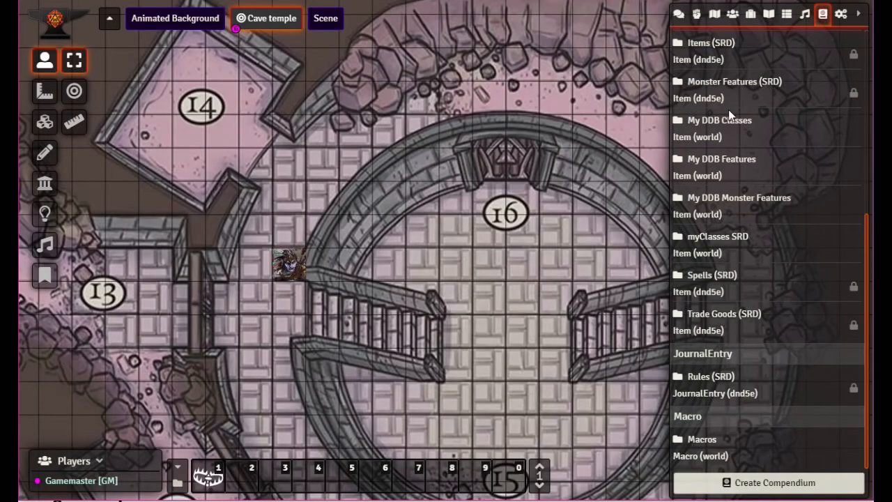
Return to the world's item list, open the xPotion of Healing item and move its sheet clear of the list.
left_click(750, 16)
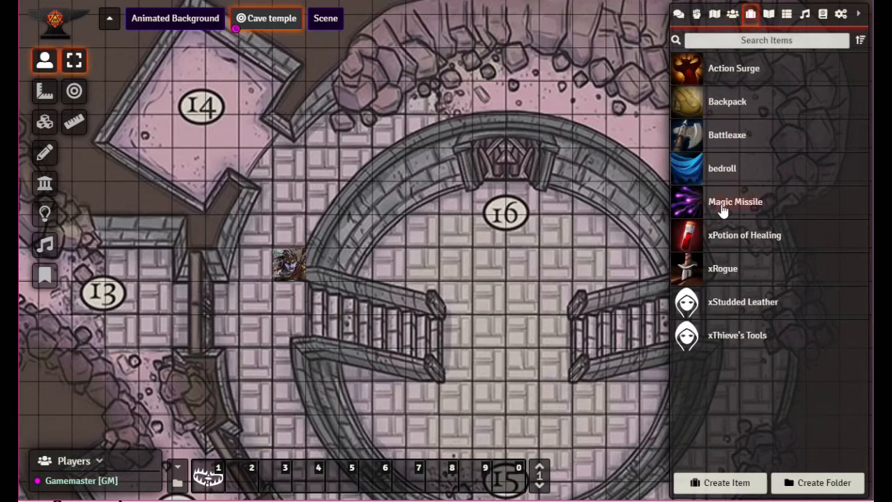
left_click(727, 241)
mouse_move(422, 111)
left_mouse_down()
mouse_move(290, 34)
mouse_move(204, 18)
left_mouse_up()
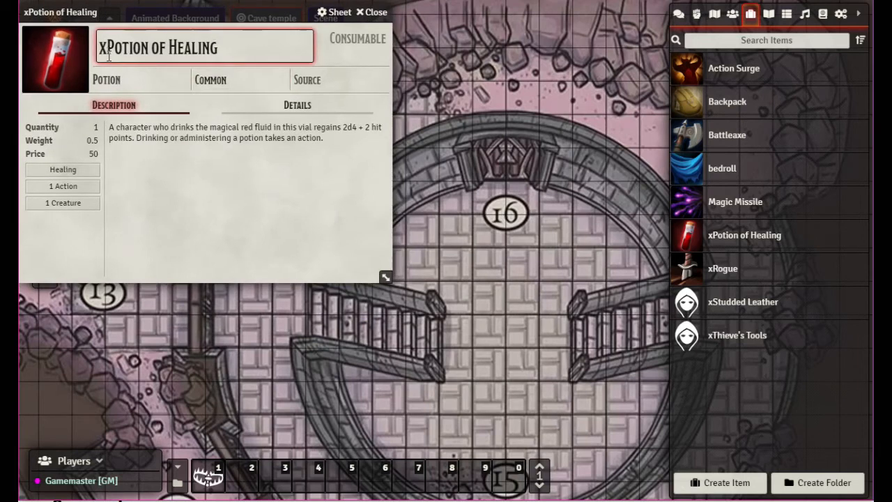
Rename the potion item to Potion of Healing, then switch to D&D Beyond and open its Equipment list.
key("Delete")
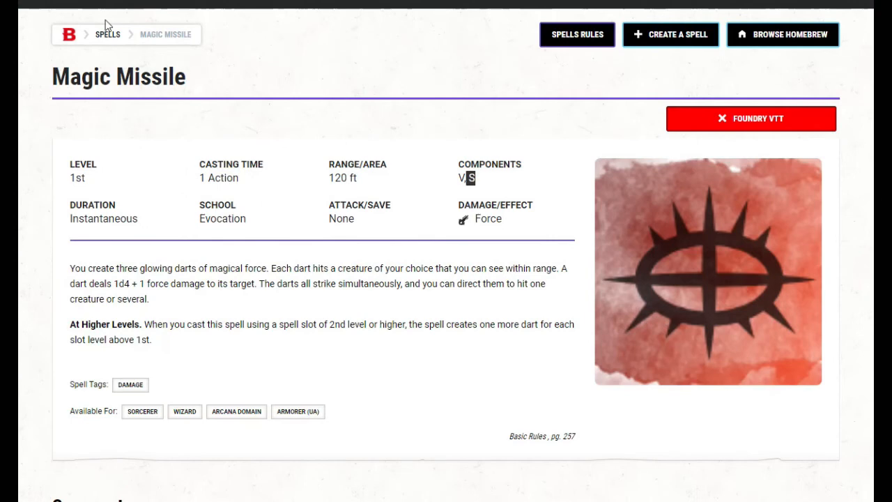
scroll(167, 28, "up", 1)
mouse_move(149, 62)
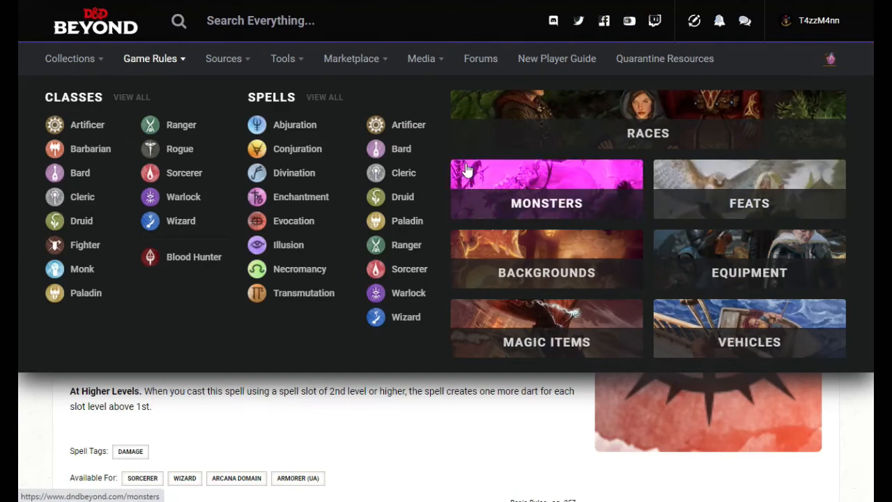
mouse_move(222, 61)
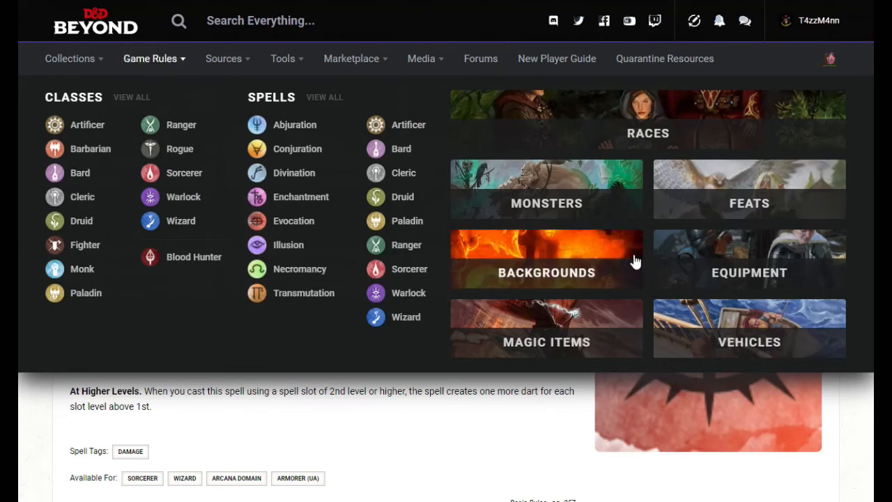
left_click(711, 268)
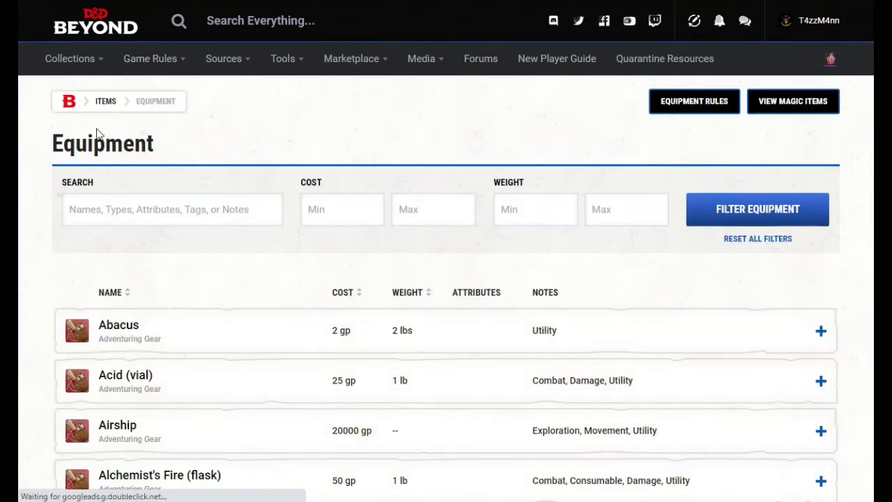
Search the D&D Beyond equipment for "healing" and open the Potion of Healing entry.
left_click(142, 219)
type("healing")
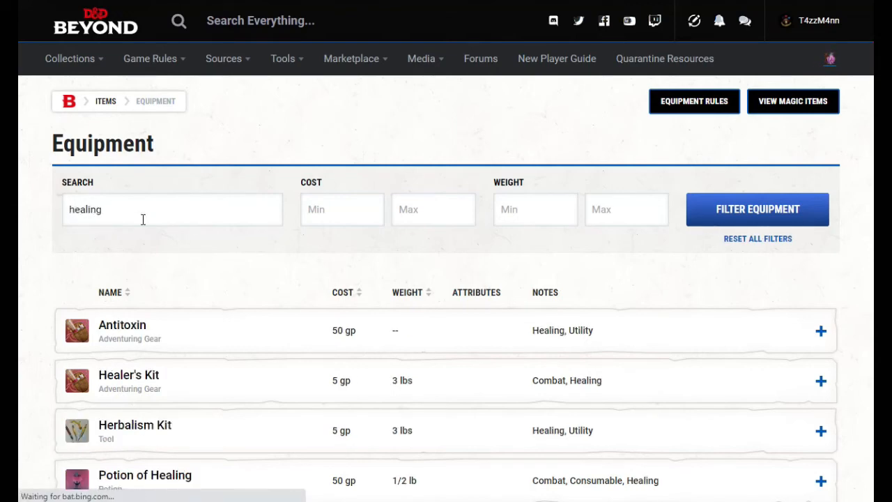
scroll(268, 253, "down", 3)
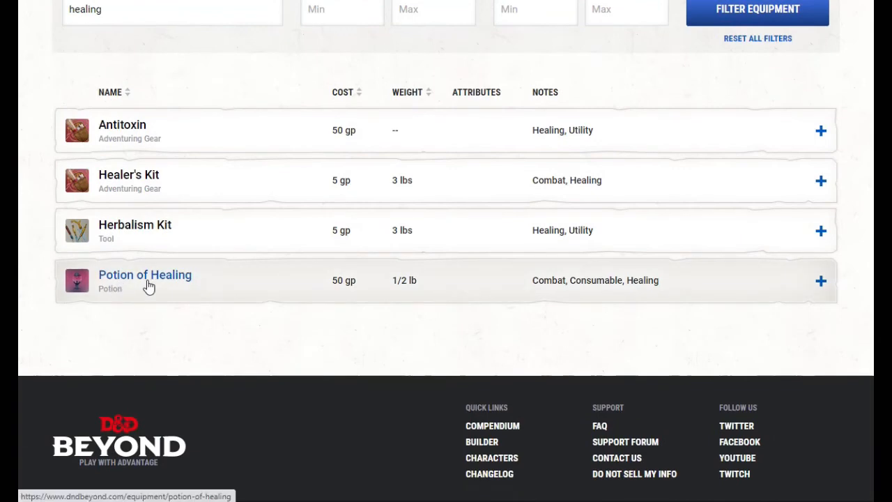
left_click(148, 282)
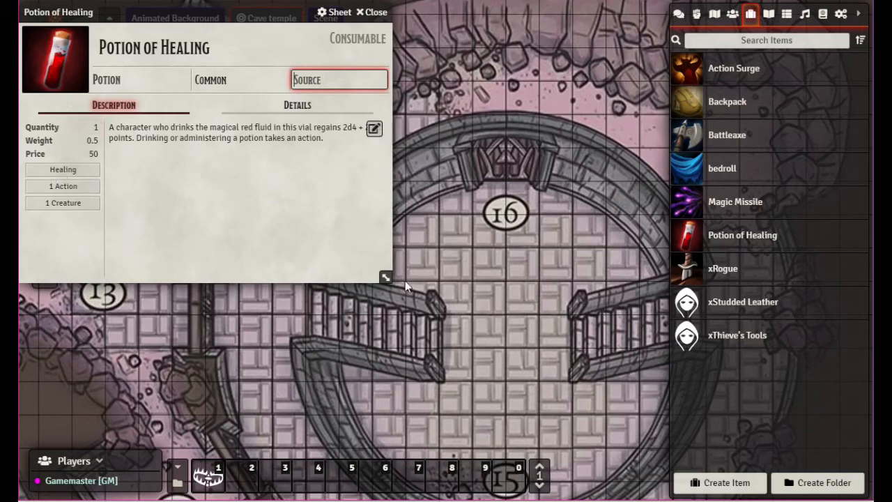
Back in Foundry VTT, show the Potion of Healing's details and review its Identified status and usage settings.
left_click(296, 105)
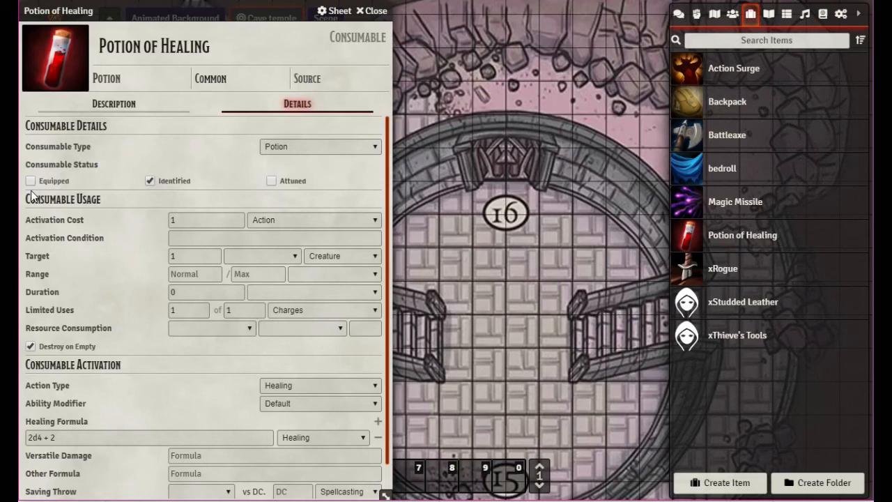
left_click(149, 182)
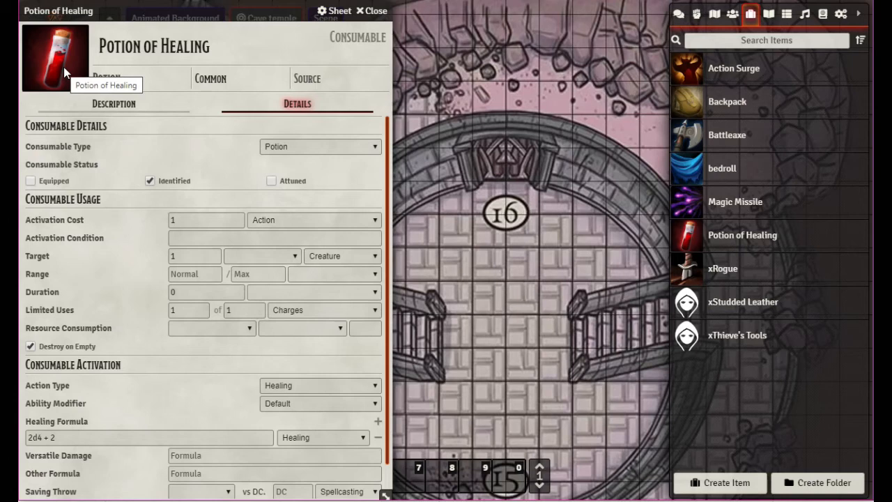
left_click(244, 43)
left_click(225, 203)
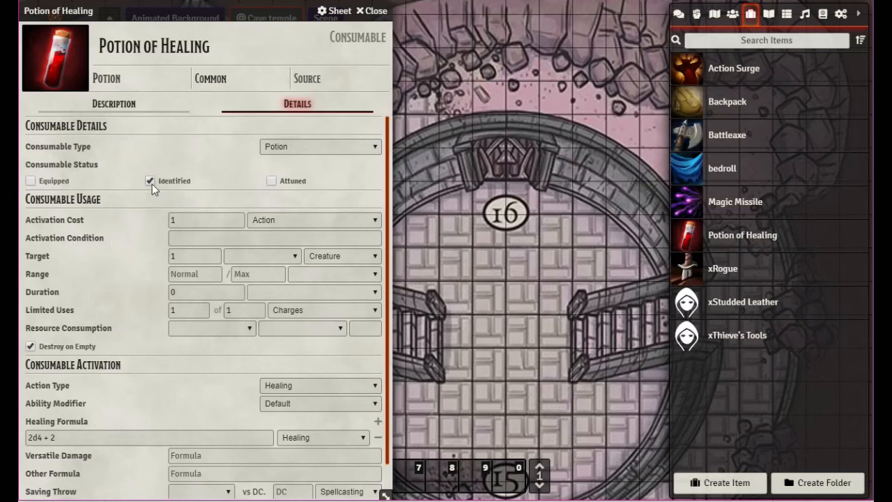
scroll(160, 327, "down", 1)
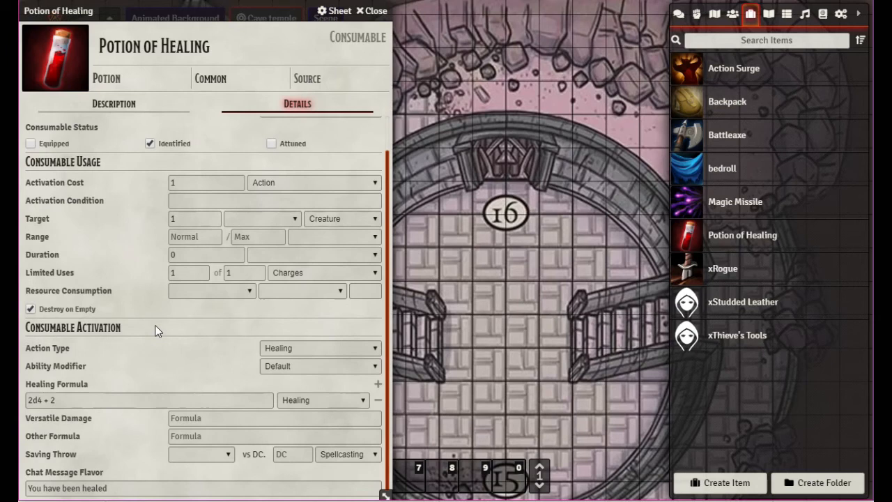
scroll(156, 331, "up", 1)
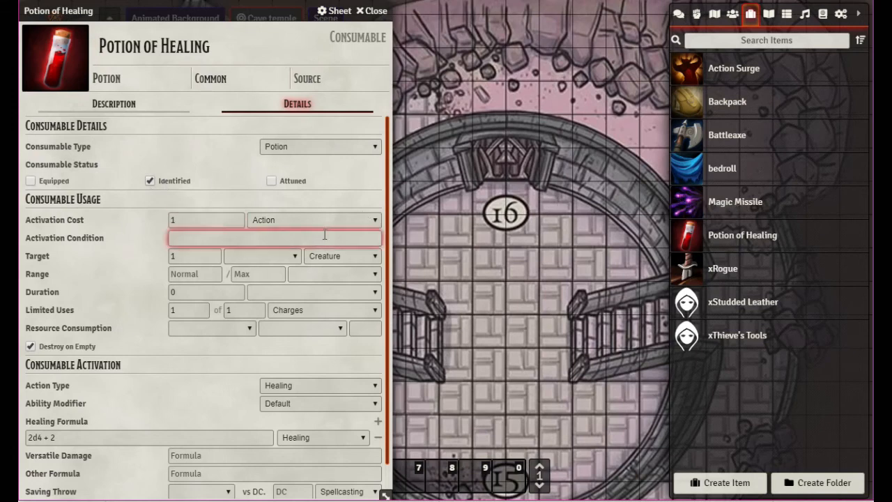
Look through the potion's activation cost types and range units without changing either.
left_click(376, 221)
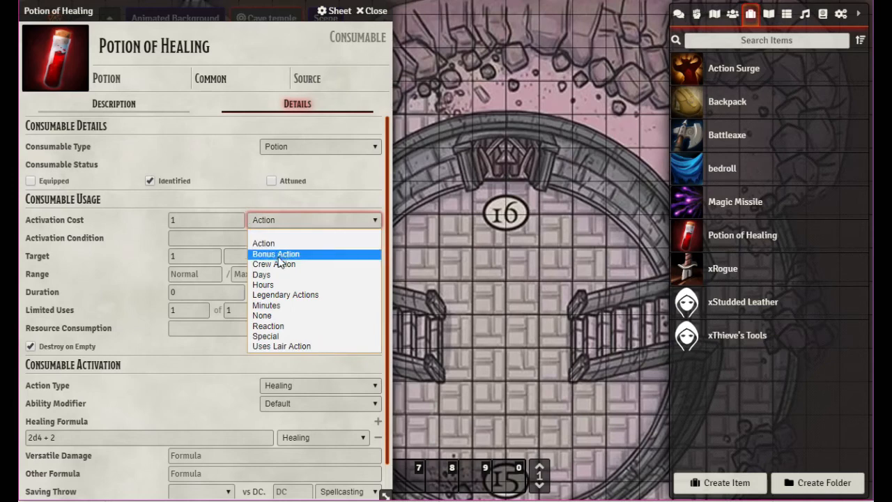
left_click(337, 221)
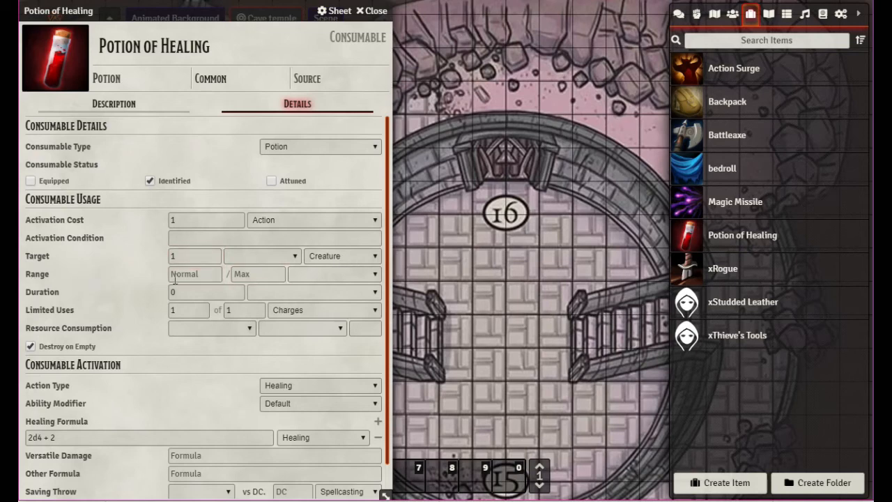
left_click(376, 274)
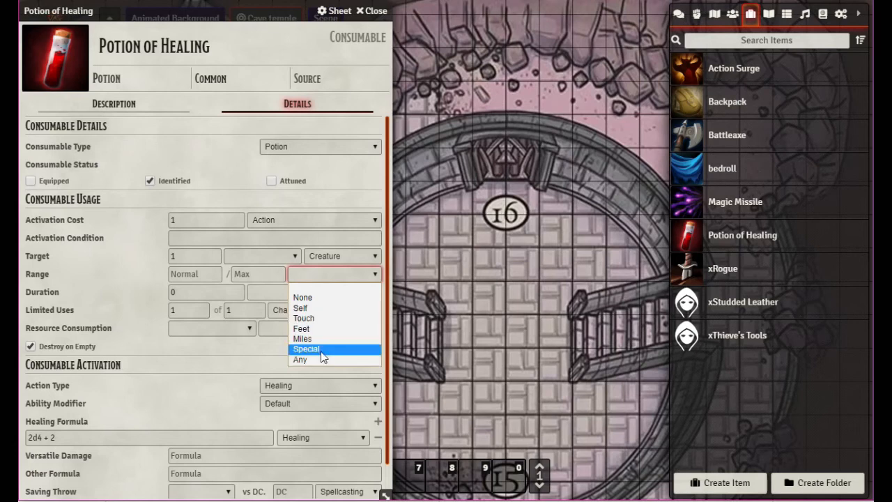
left_click(330, 276)
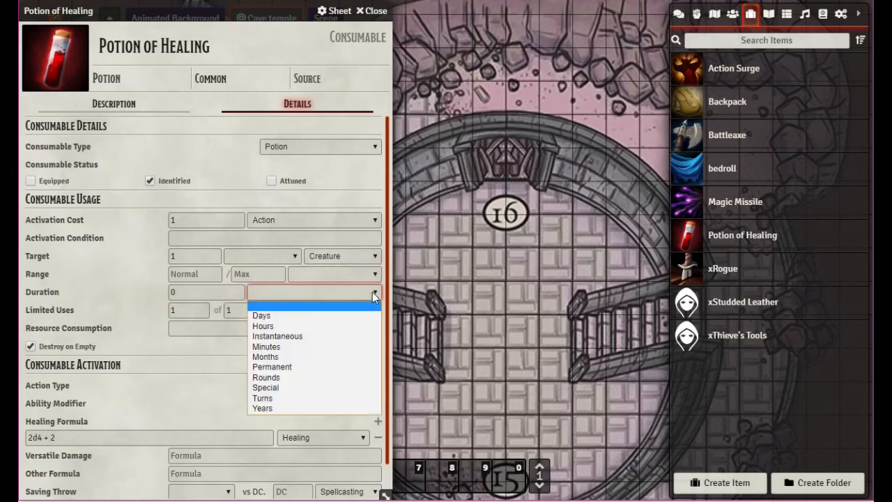
Set the potion's duration to Instantaneous, and check its healing formula and chat message flavor.
left_click(320, 335)
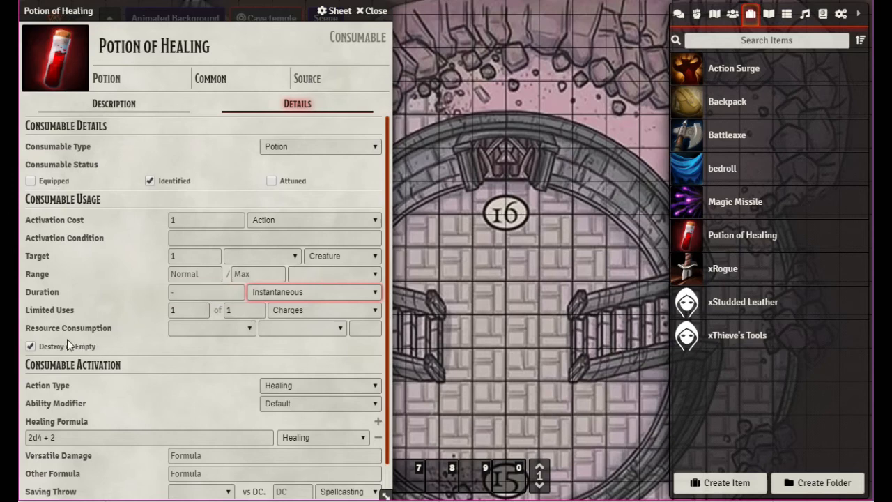
scroll(173, 344, "down", 1)
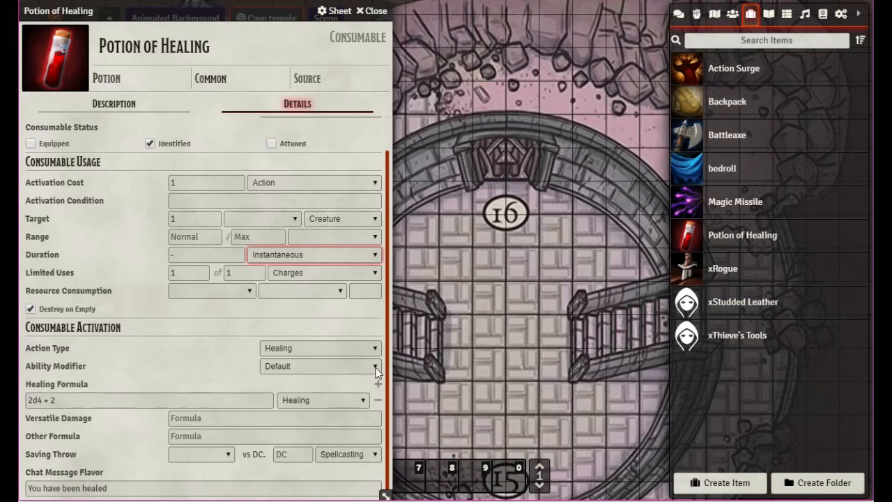
left_click(54, 401)
key("Return")
left_click(113, 487)
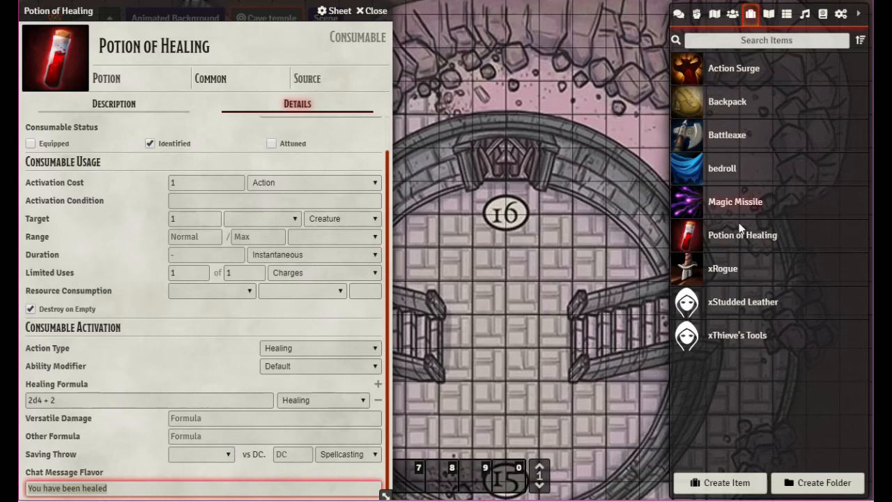
Open the Items (SRD) compendium and move its window clear of the potion's sheet.
left_click(823, 14)
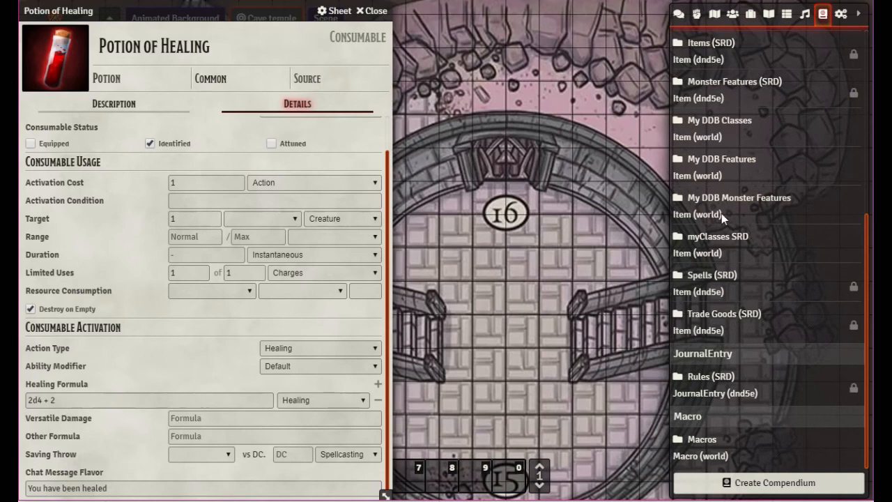
scroll(722, 213, "up", 5)
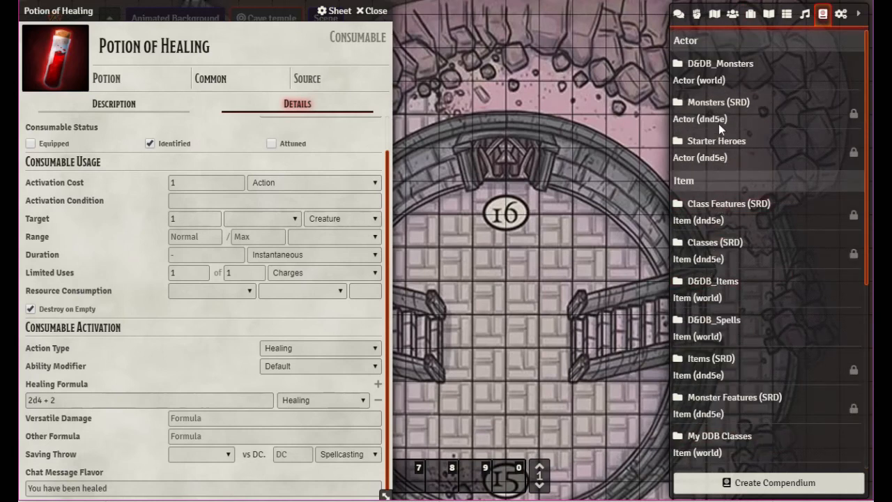
scroll(759, 196, "down", 3)
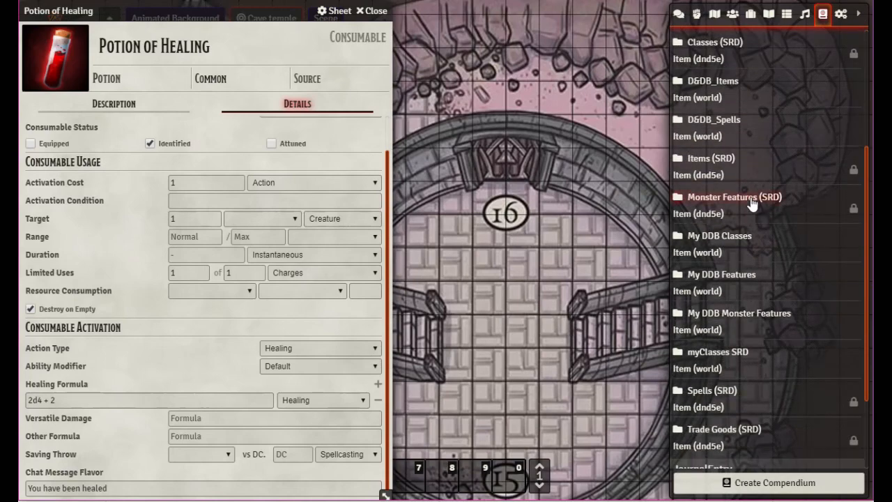
left_click(702, 169)
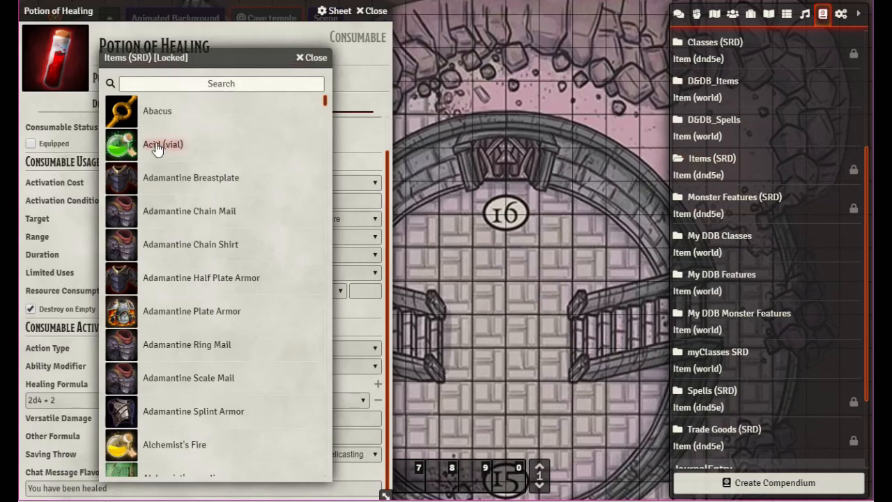
left_click_drag(188, 56, 582, 32)
Search the Items (SRD) compendium for "potion of he" and open its Potion of Healing.
left_click(586, 50)
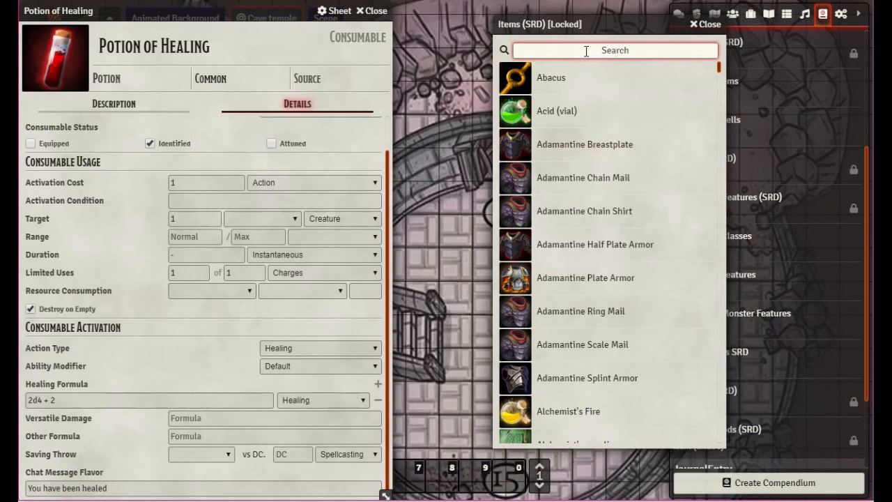
type("potion ")
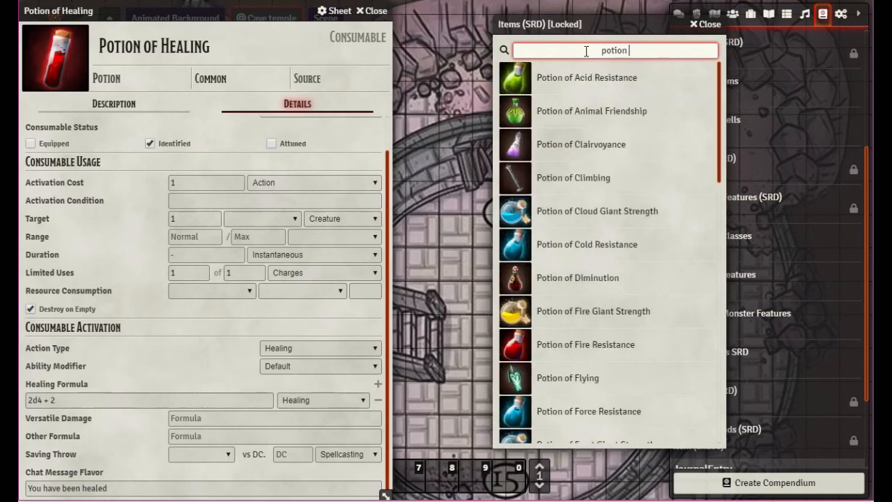
type("of he")
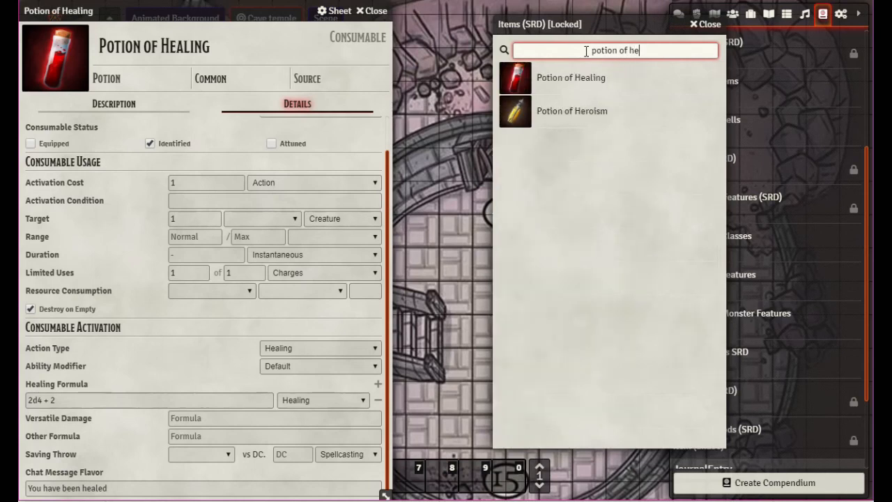
left_click(563, 80)
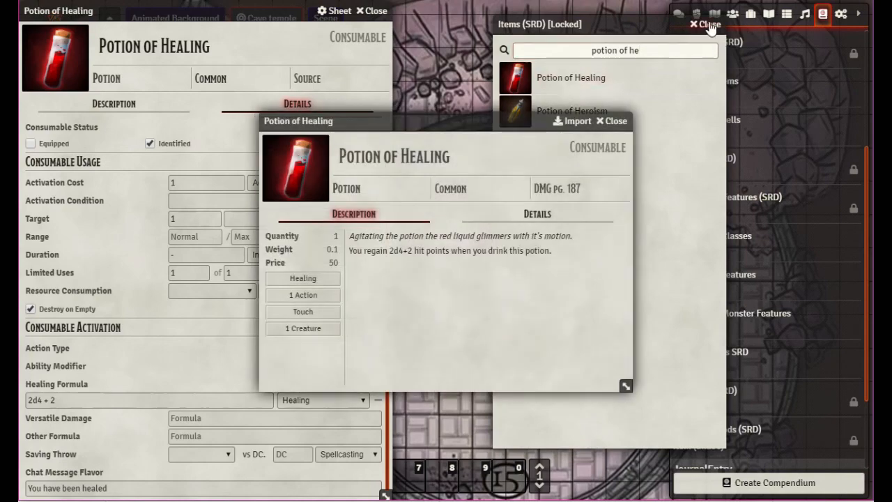
Close the compendium list, place its Potion of Healing sheet beside the custom one and compare their details.
left_click(705, 24)
mouse_move(391, 121)
left_mouse_down()
mouse_move(466, 100)
mouse_move(555, 14)
mouse_move(537, 10)
left_mouse_up()
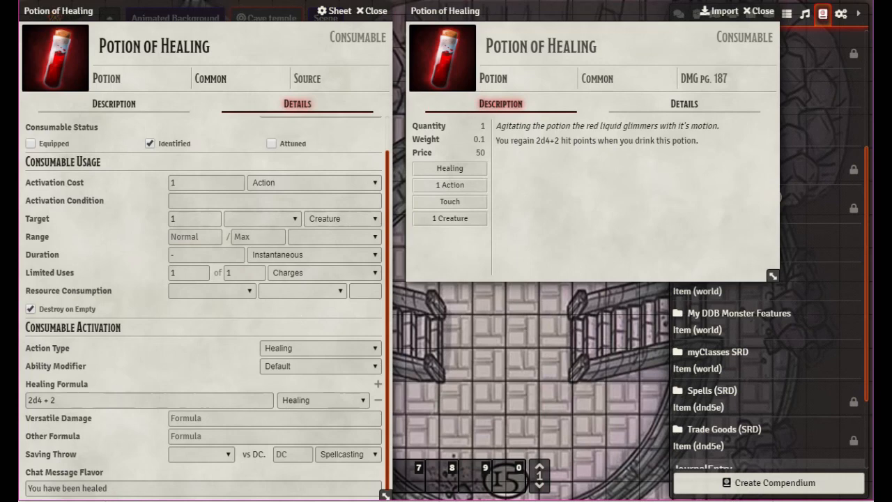
left_click(676, 108)
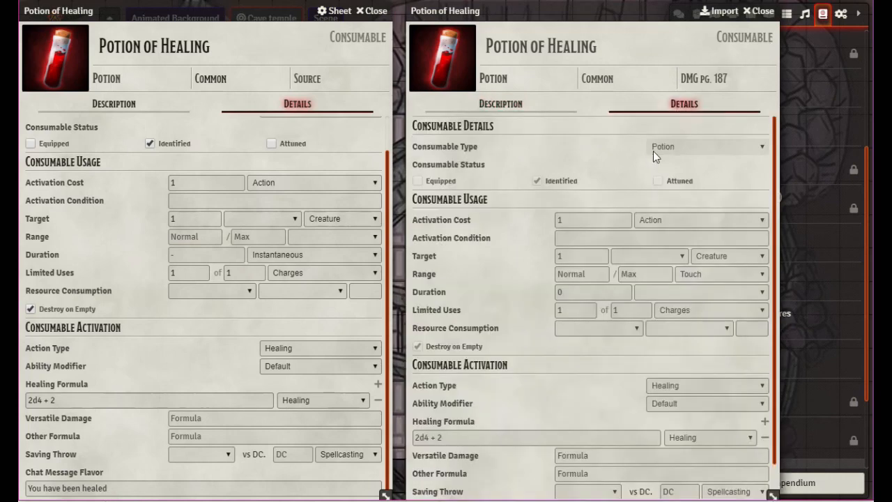
scroll(304, 150, "up", 1)
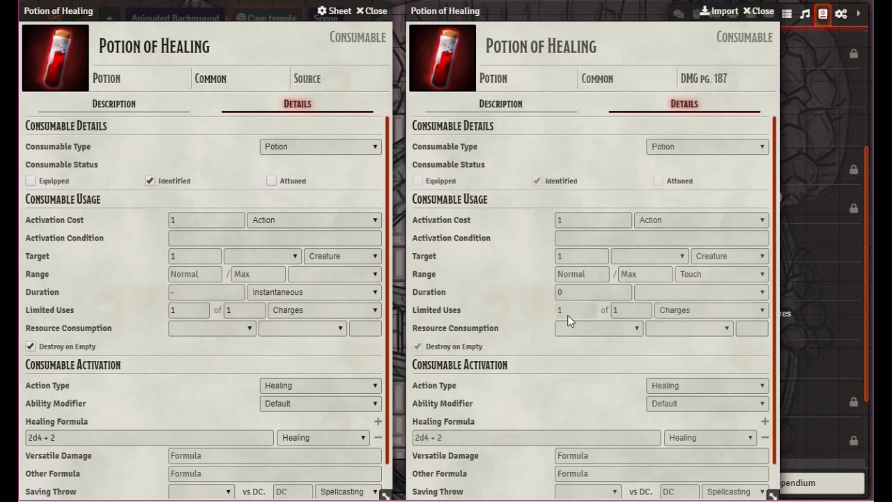
scroll(554, 318, "down", 1)
scroll(228, 309, "down", 1)
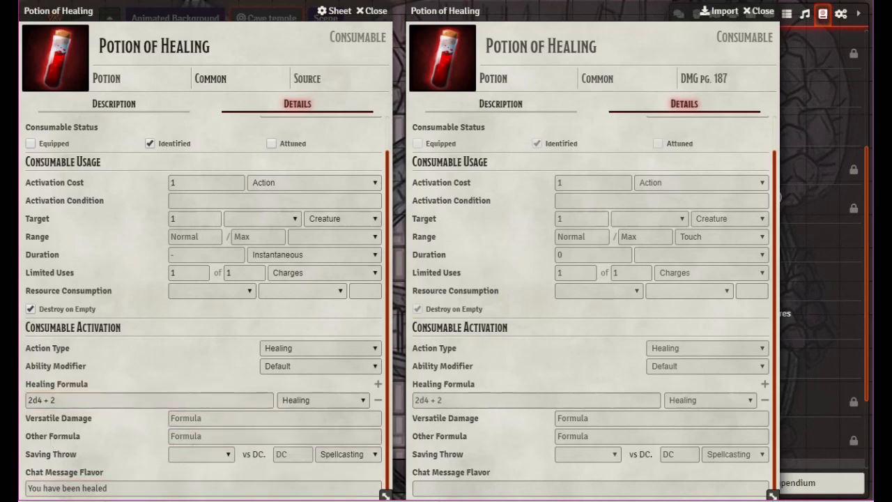
Close both Potion of Healing sheets and return to the world's item list.
left_click(372, 11)
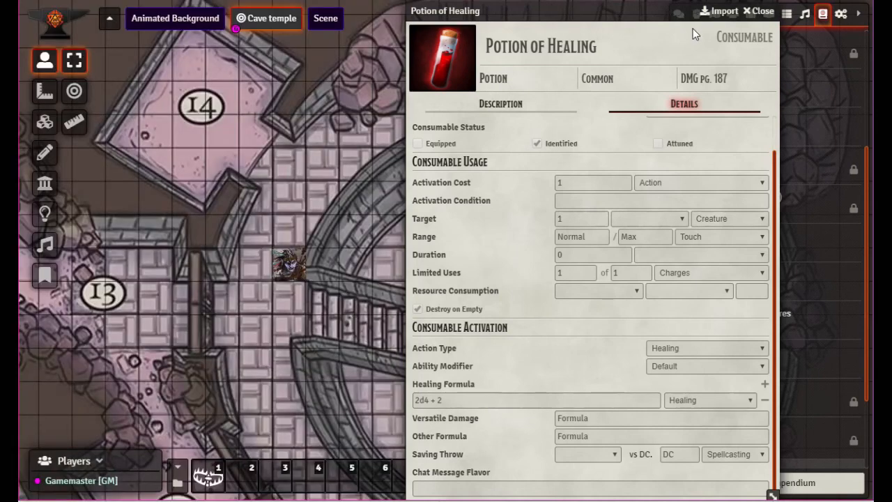
left_click(762, 11)
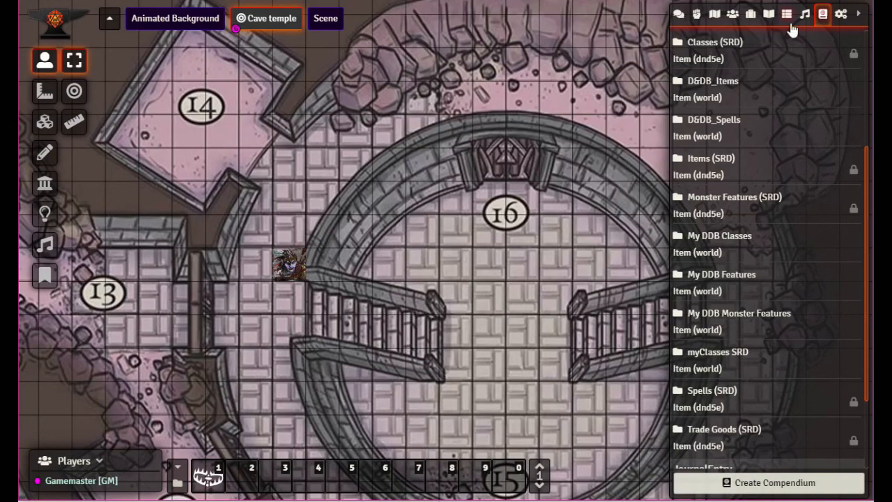
left_click(732, 14)
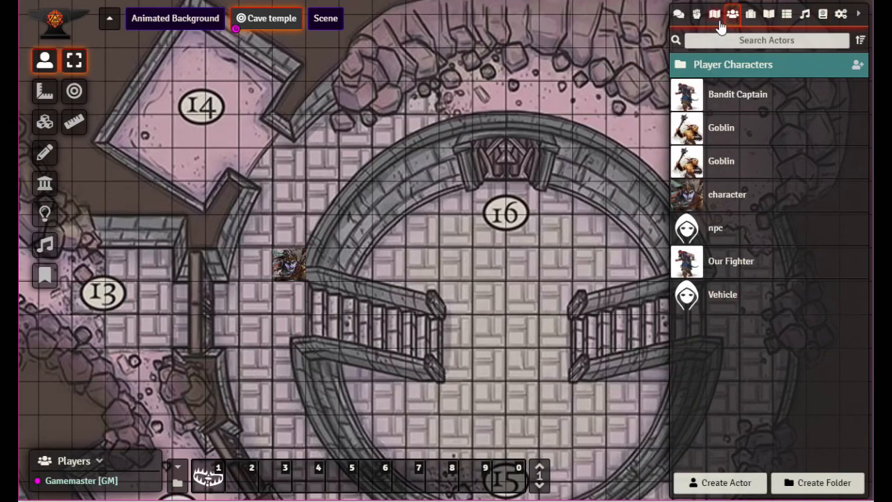
left_click(750, 16)
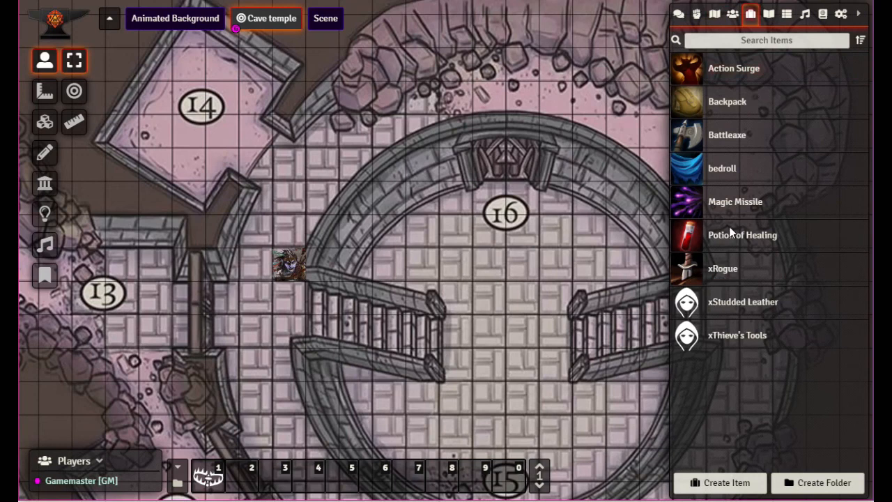